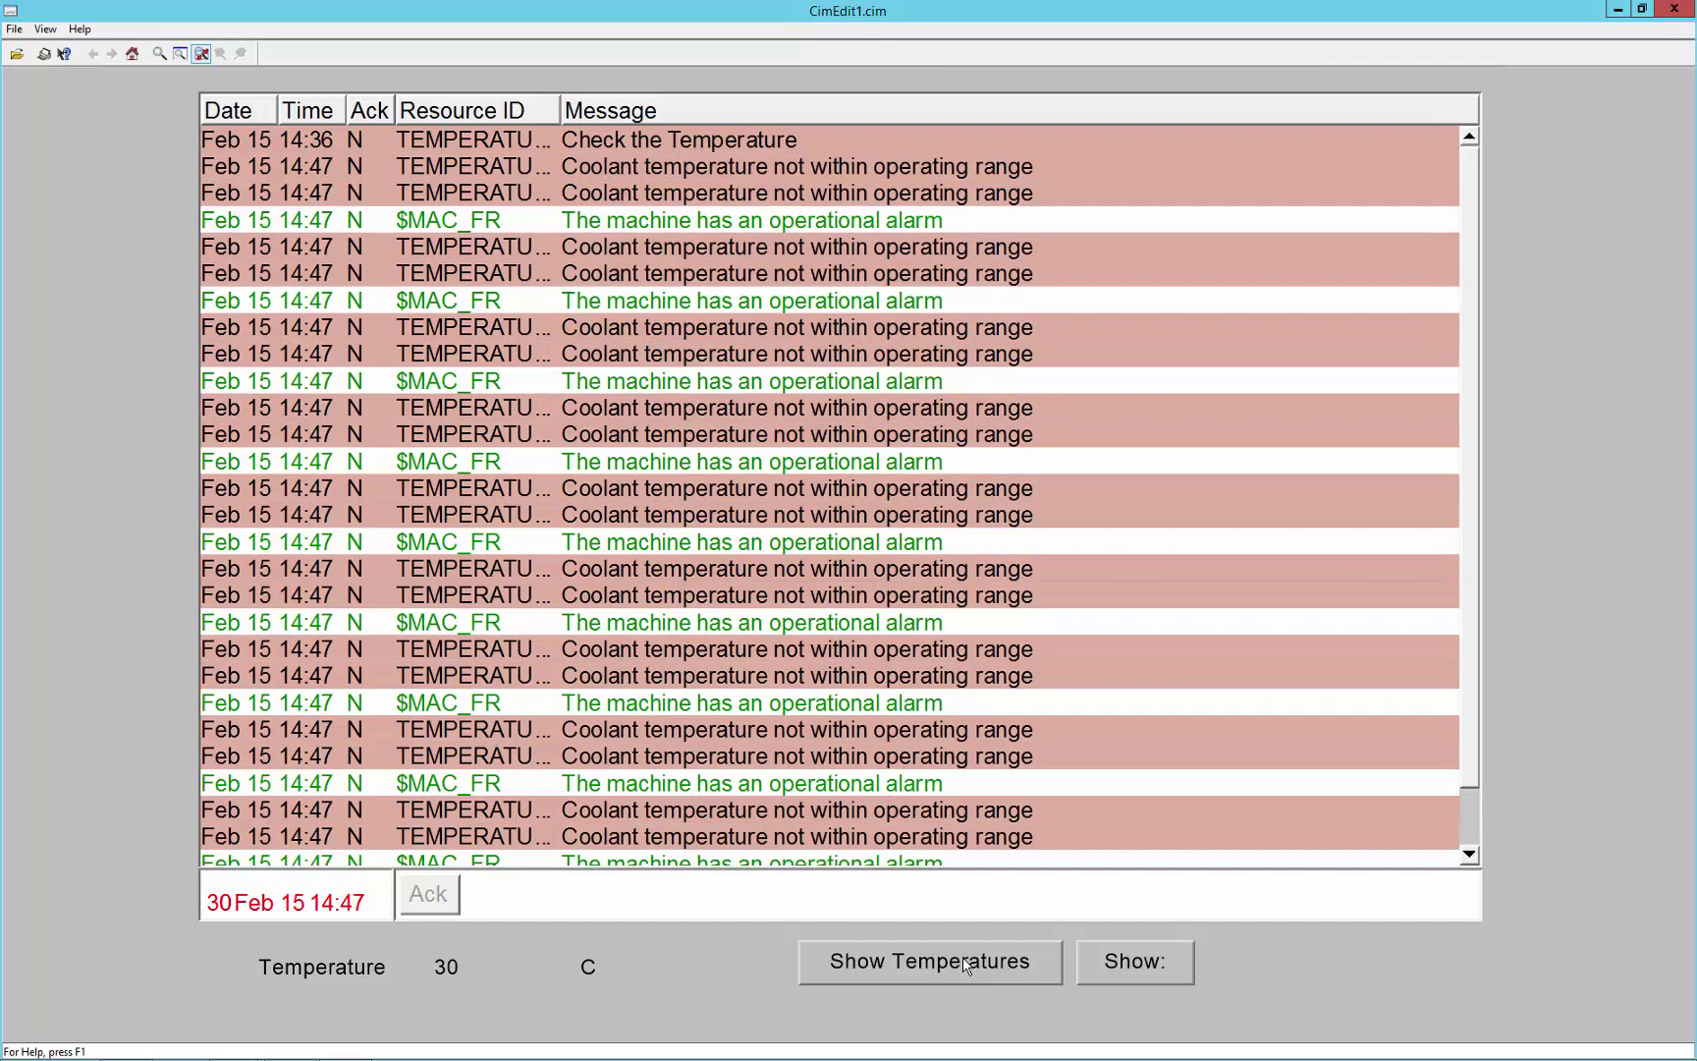
Filter the runtime alarm list to temperature alarms with the Show Temperatures button
click(963, 965)
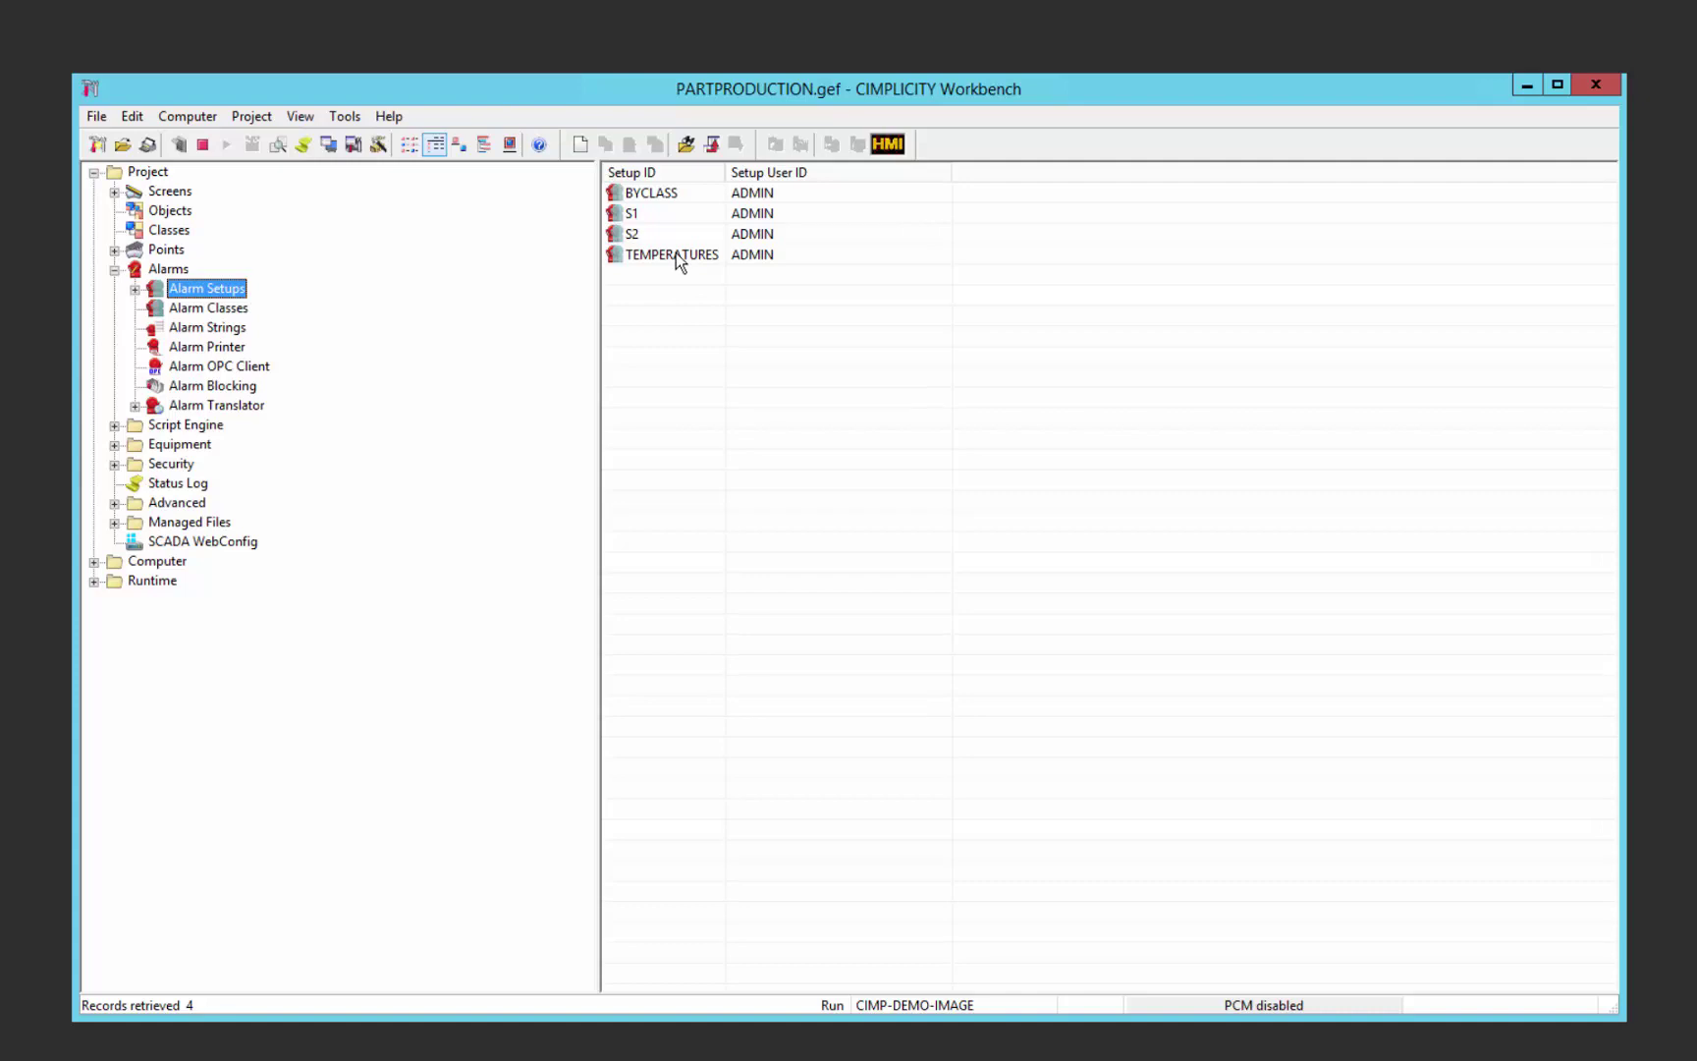
Open TEMPERATURES in dynamic mode, review its Classes and Resources tabs, and cancel unchanged
double_click(676, 253)
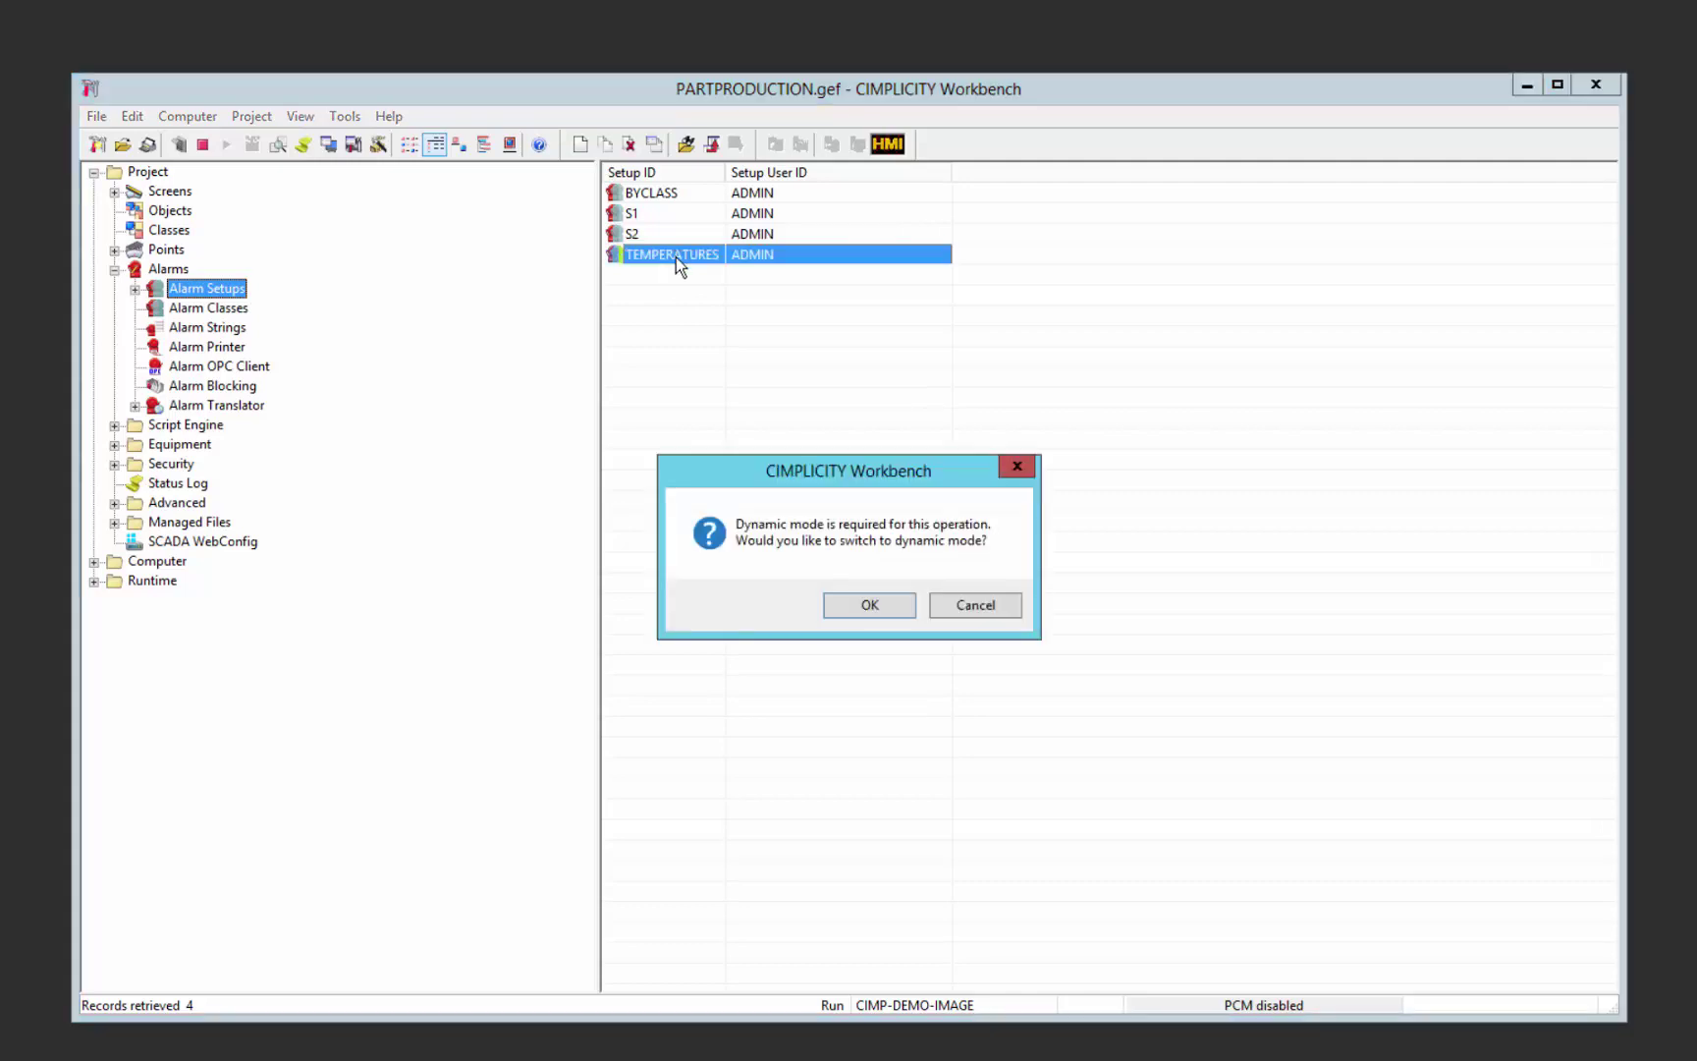
click(886, 603)
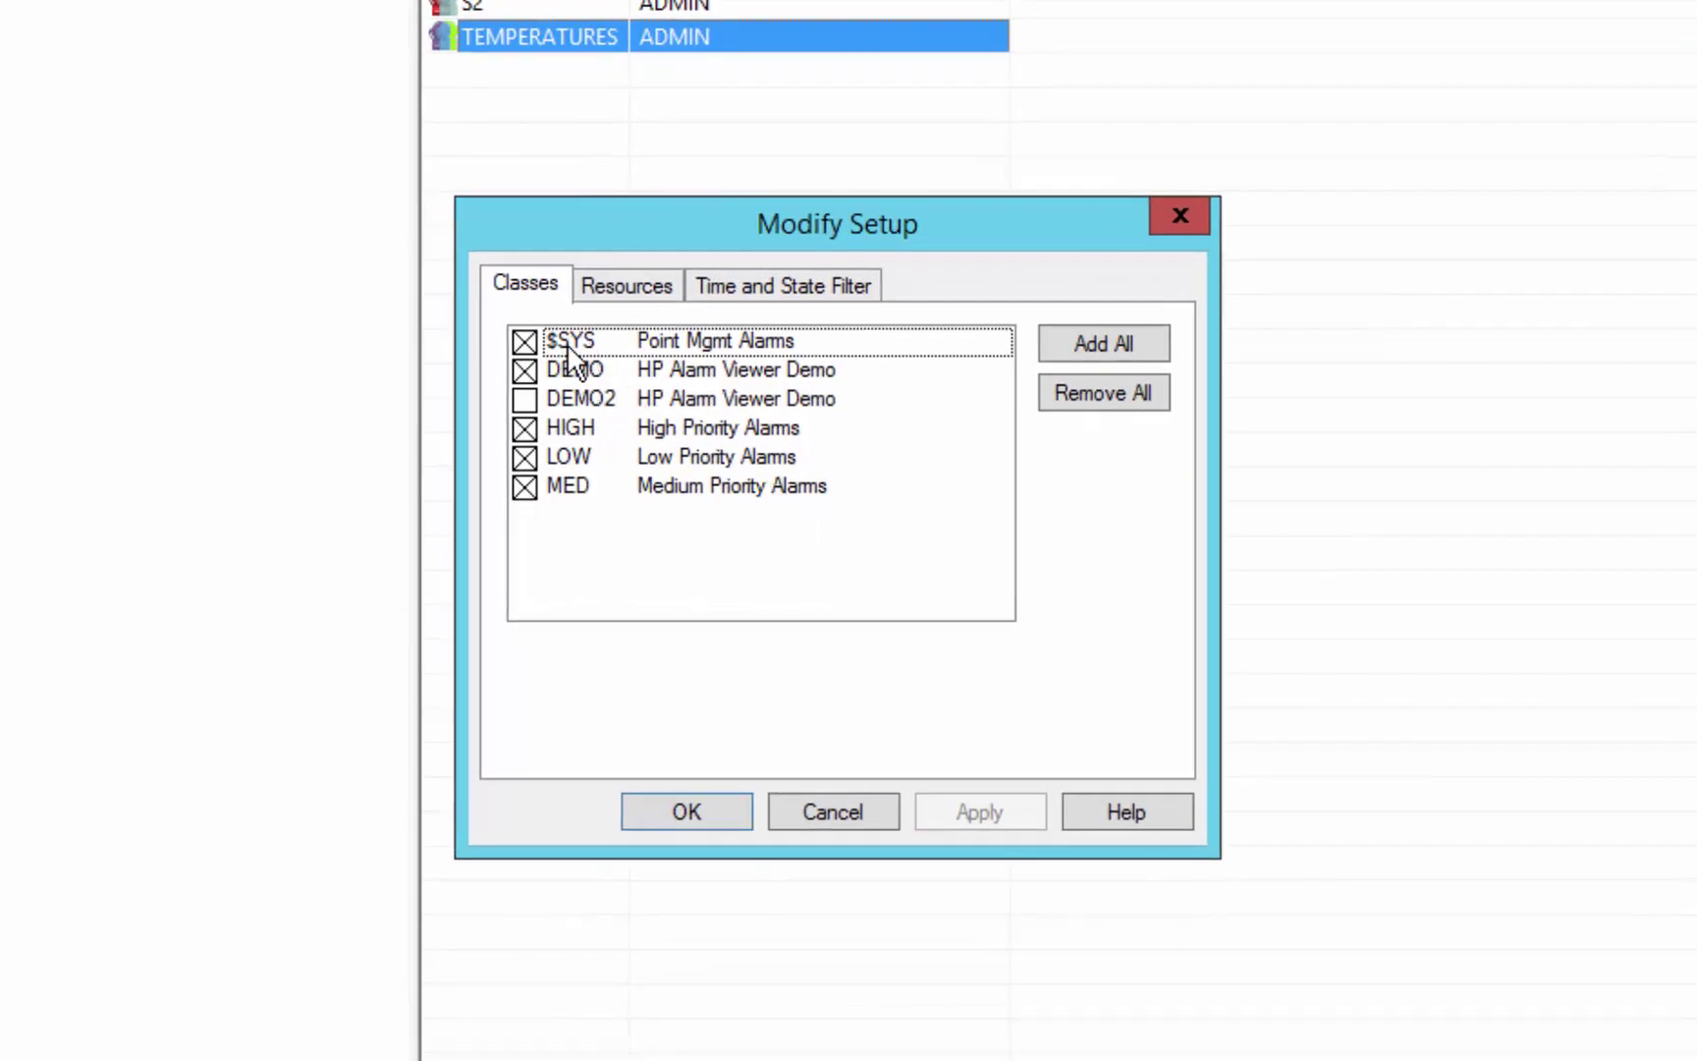
key(ctrl+Tab)
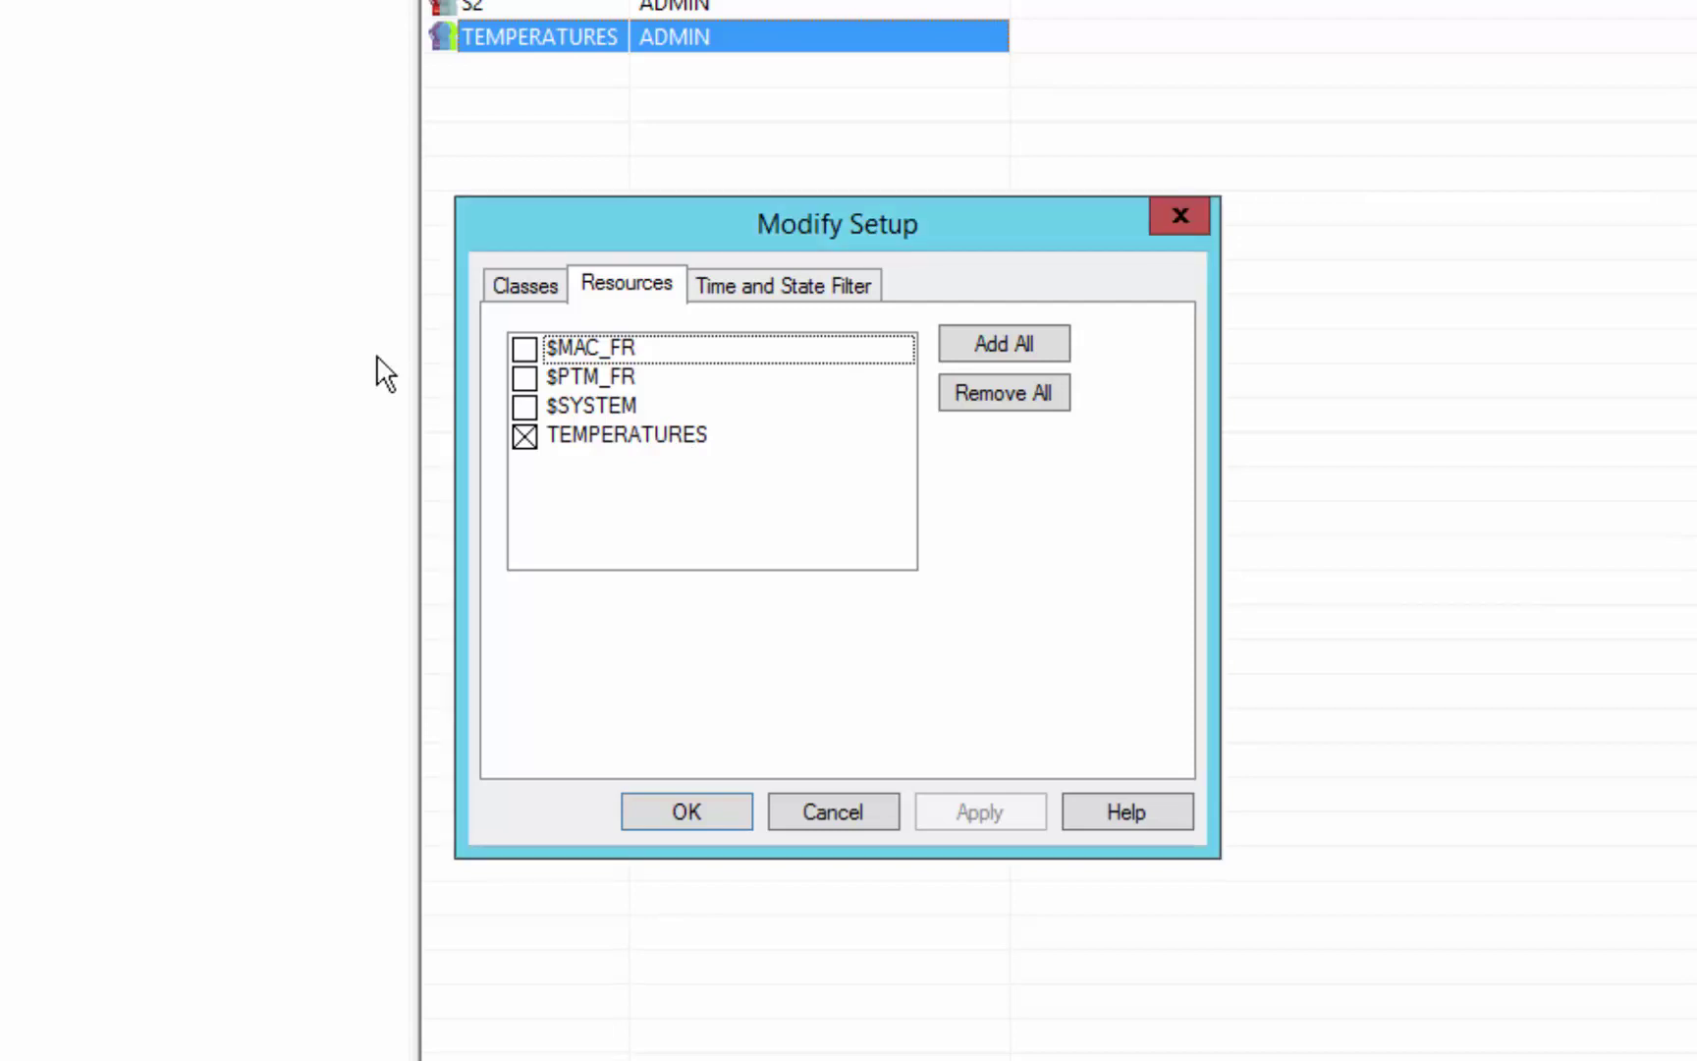
click(877, 810)
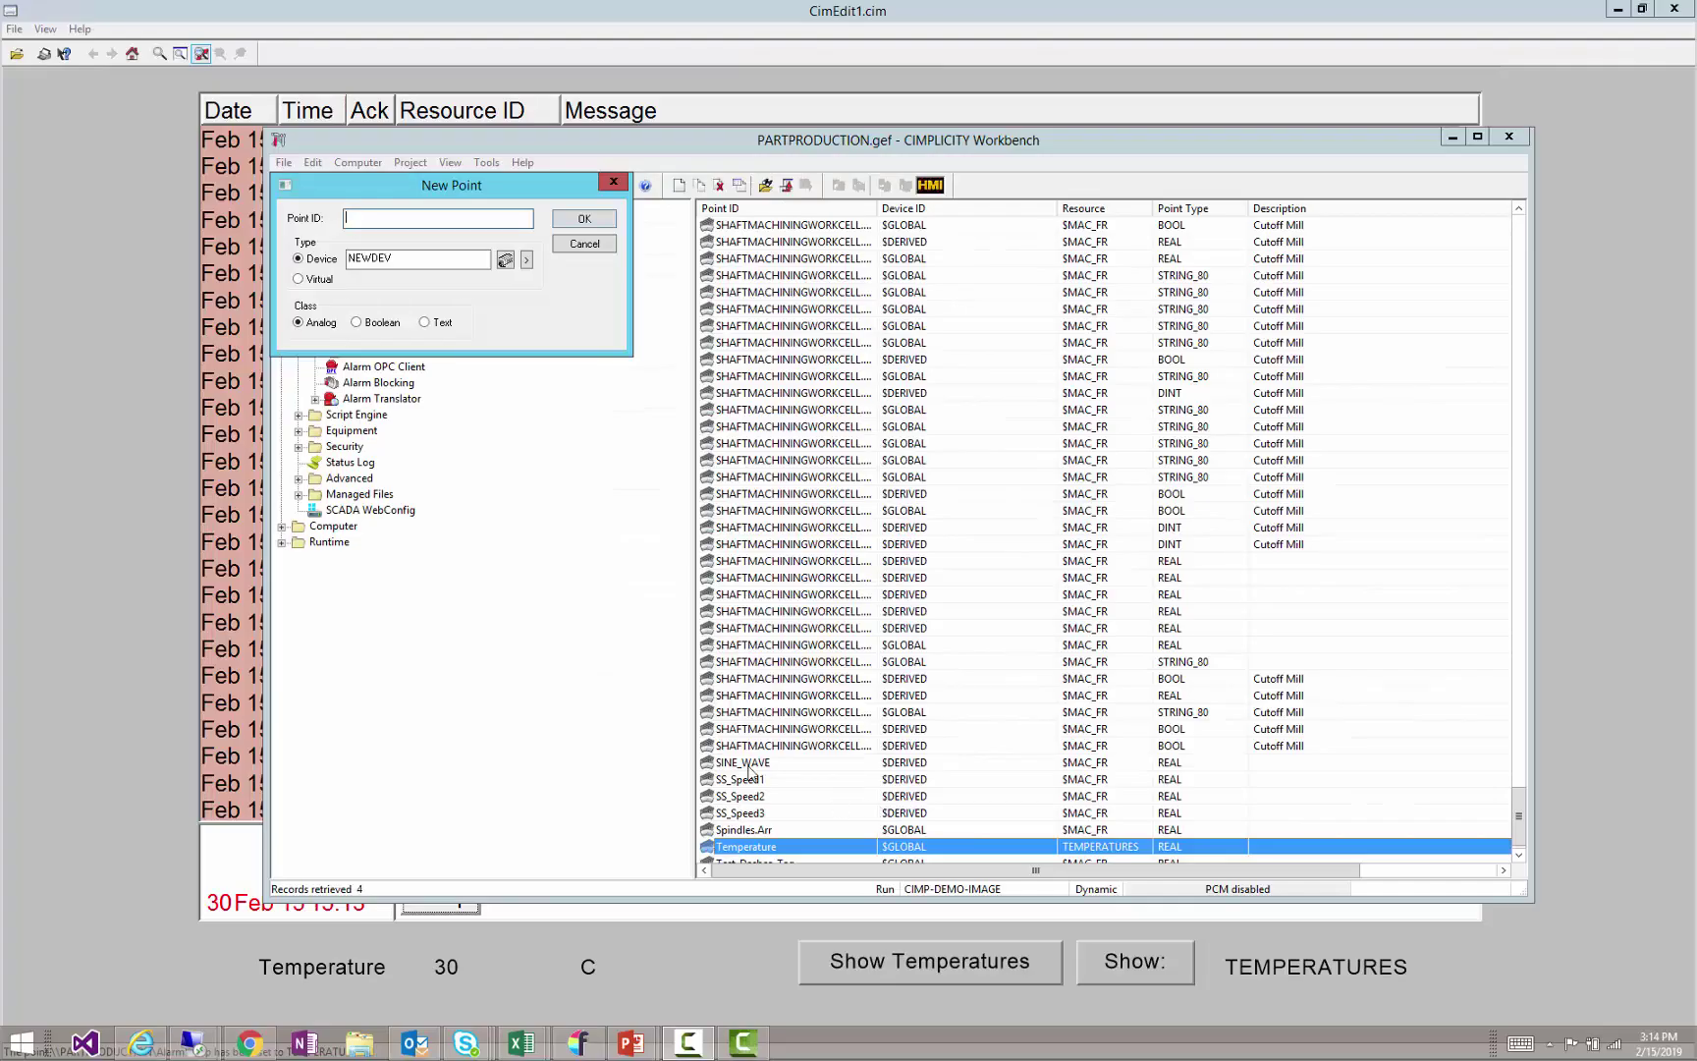
Dismiss New Point and review Temperature's DEMO2 alarm class and TEMPERATURES resource ID
click(612, 184)
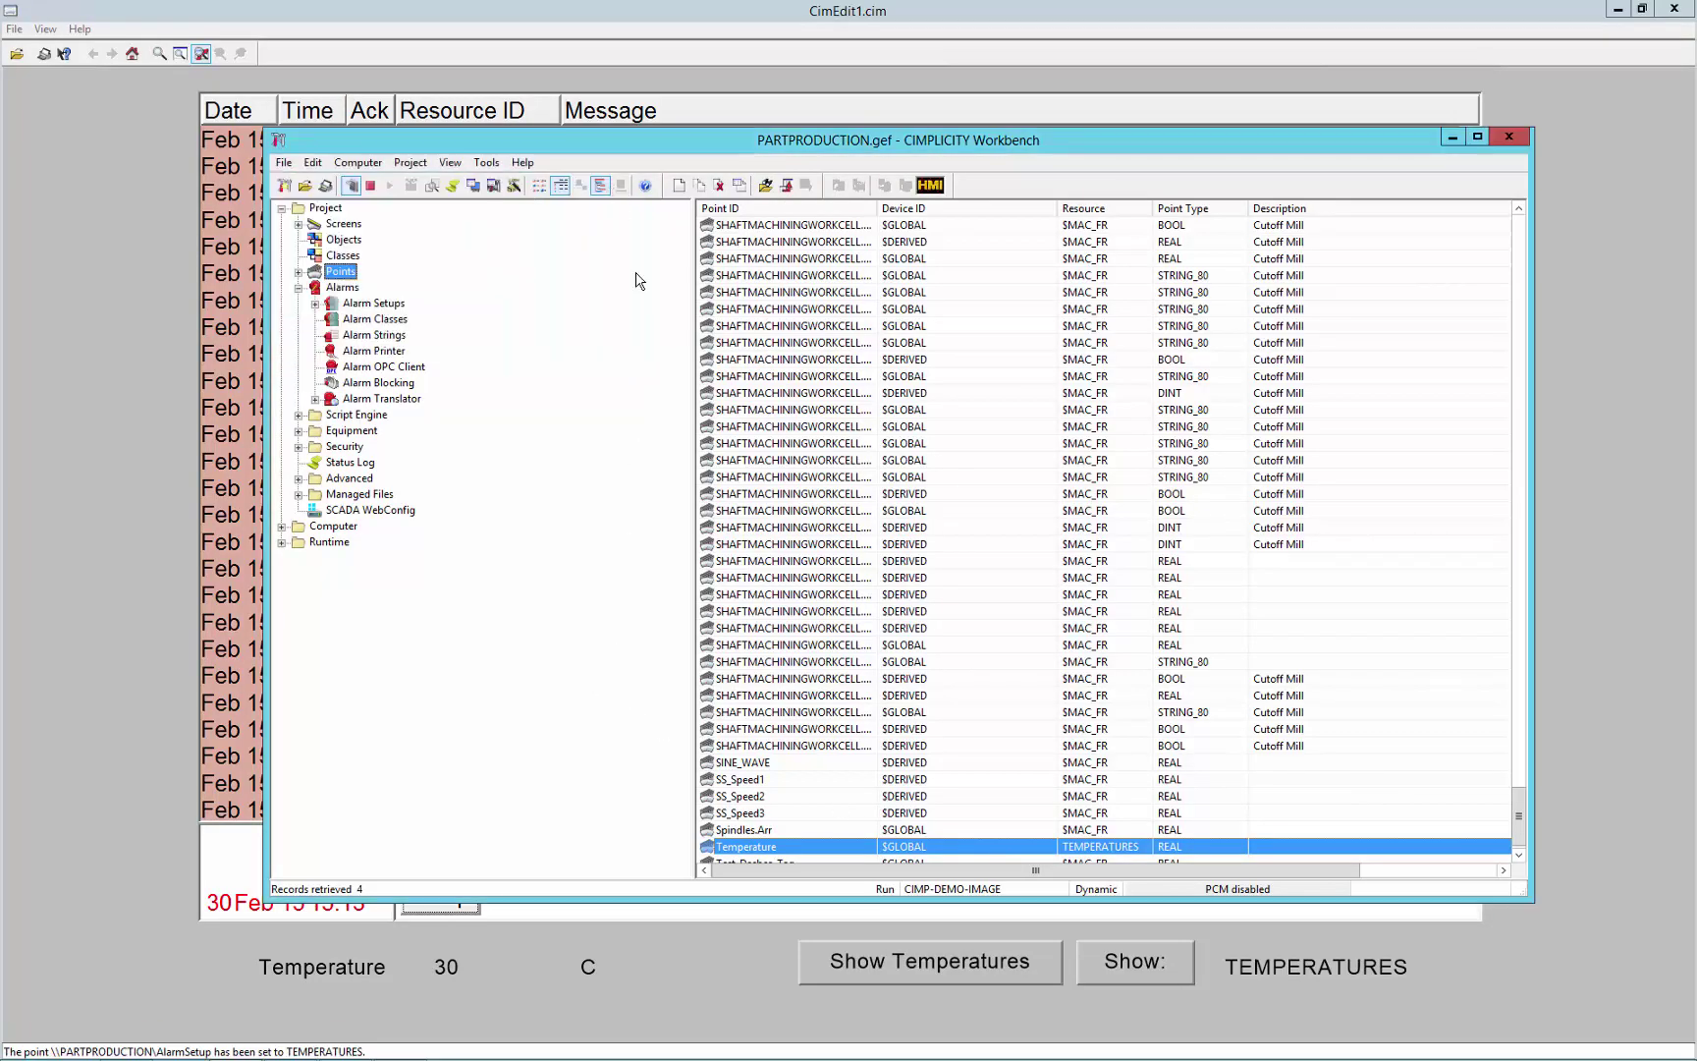
double_click(804, 846)
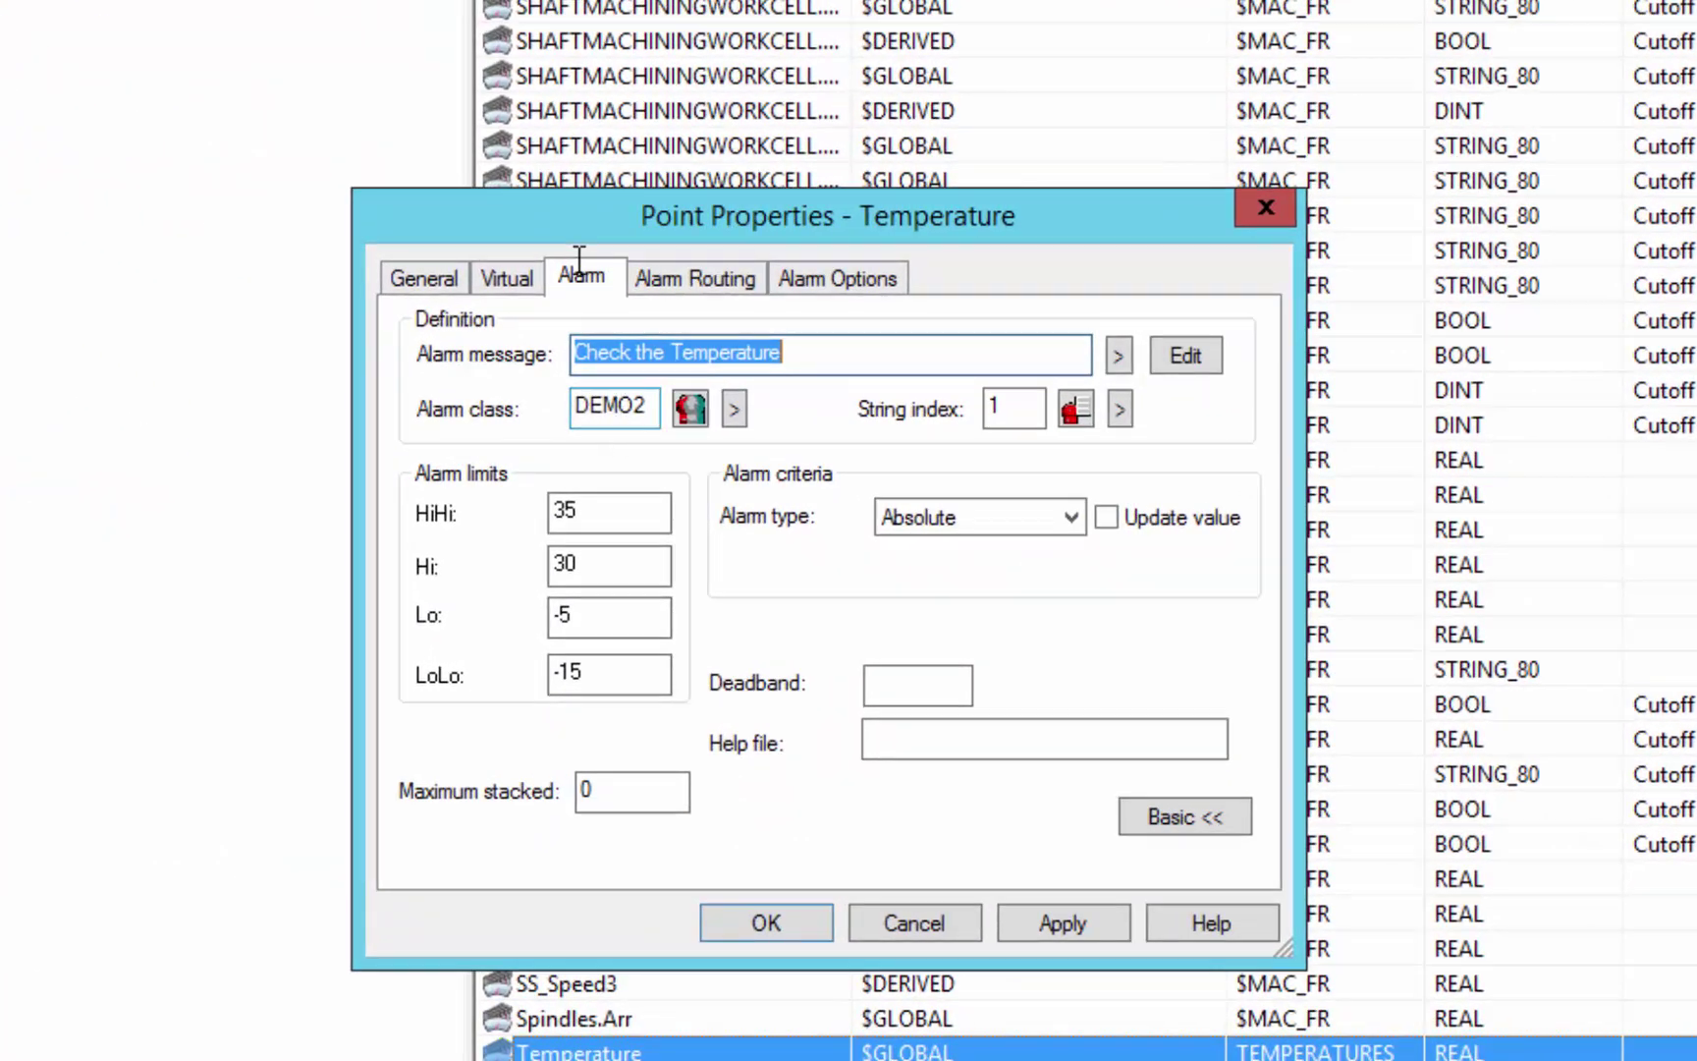
click(423, 276)
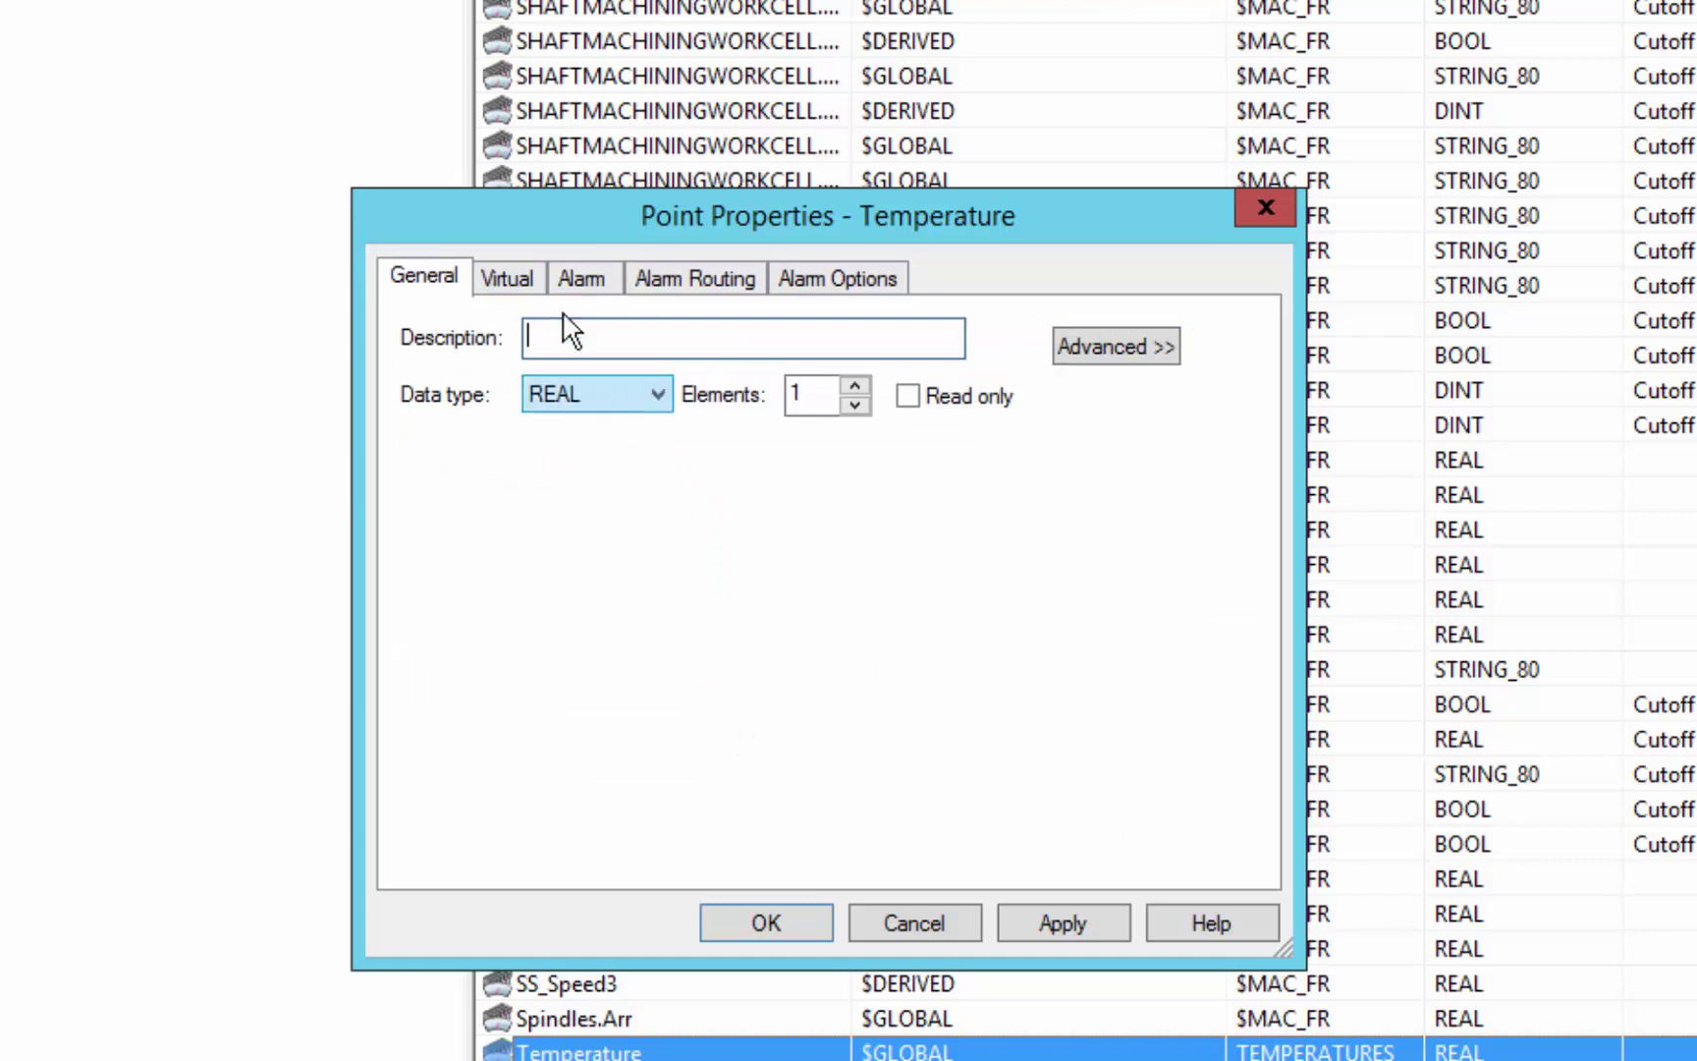
click(1099, 346)
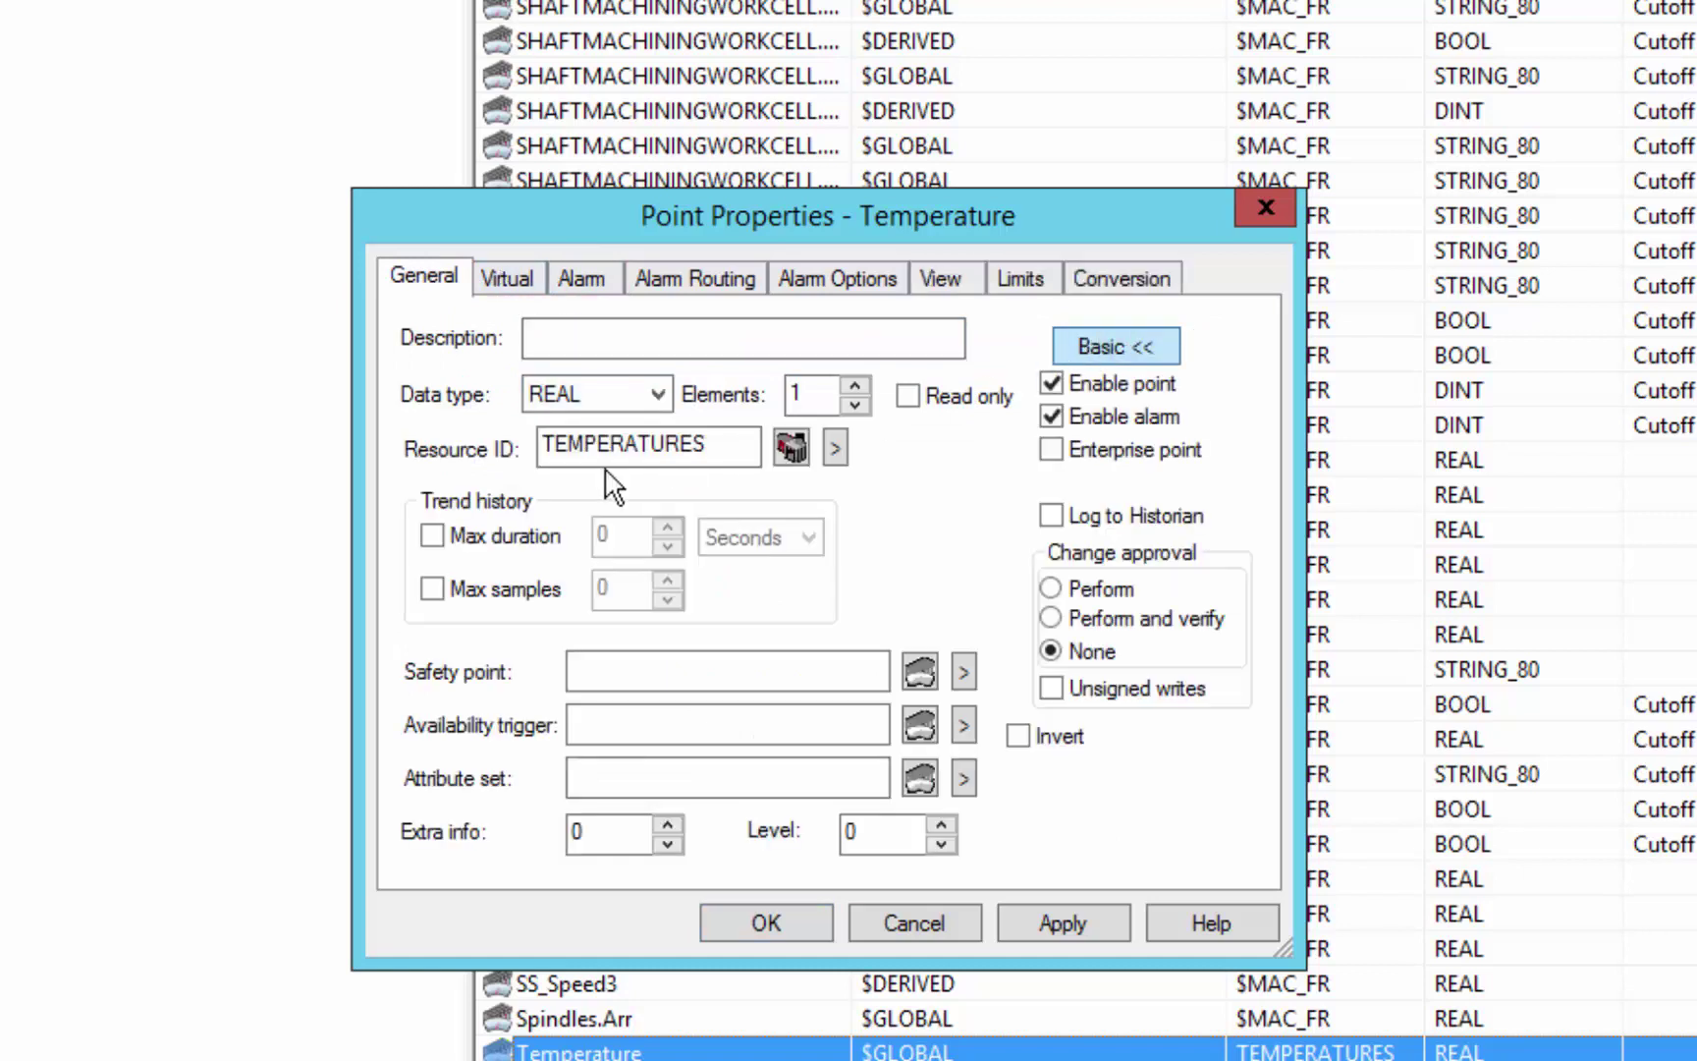
drag(707, 444, 511, 444)
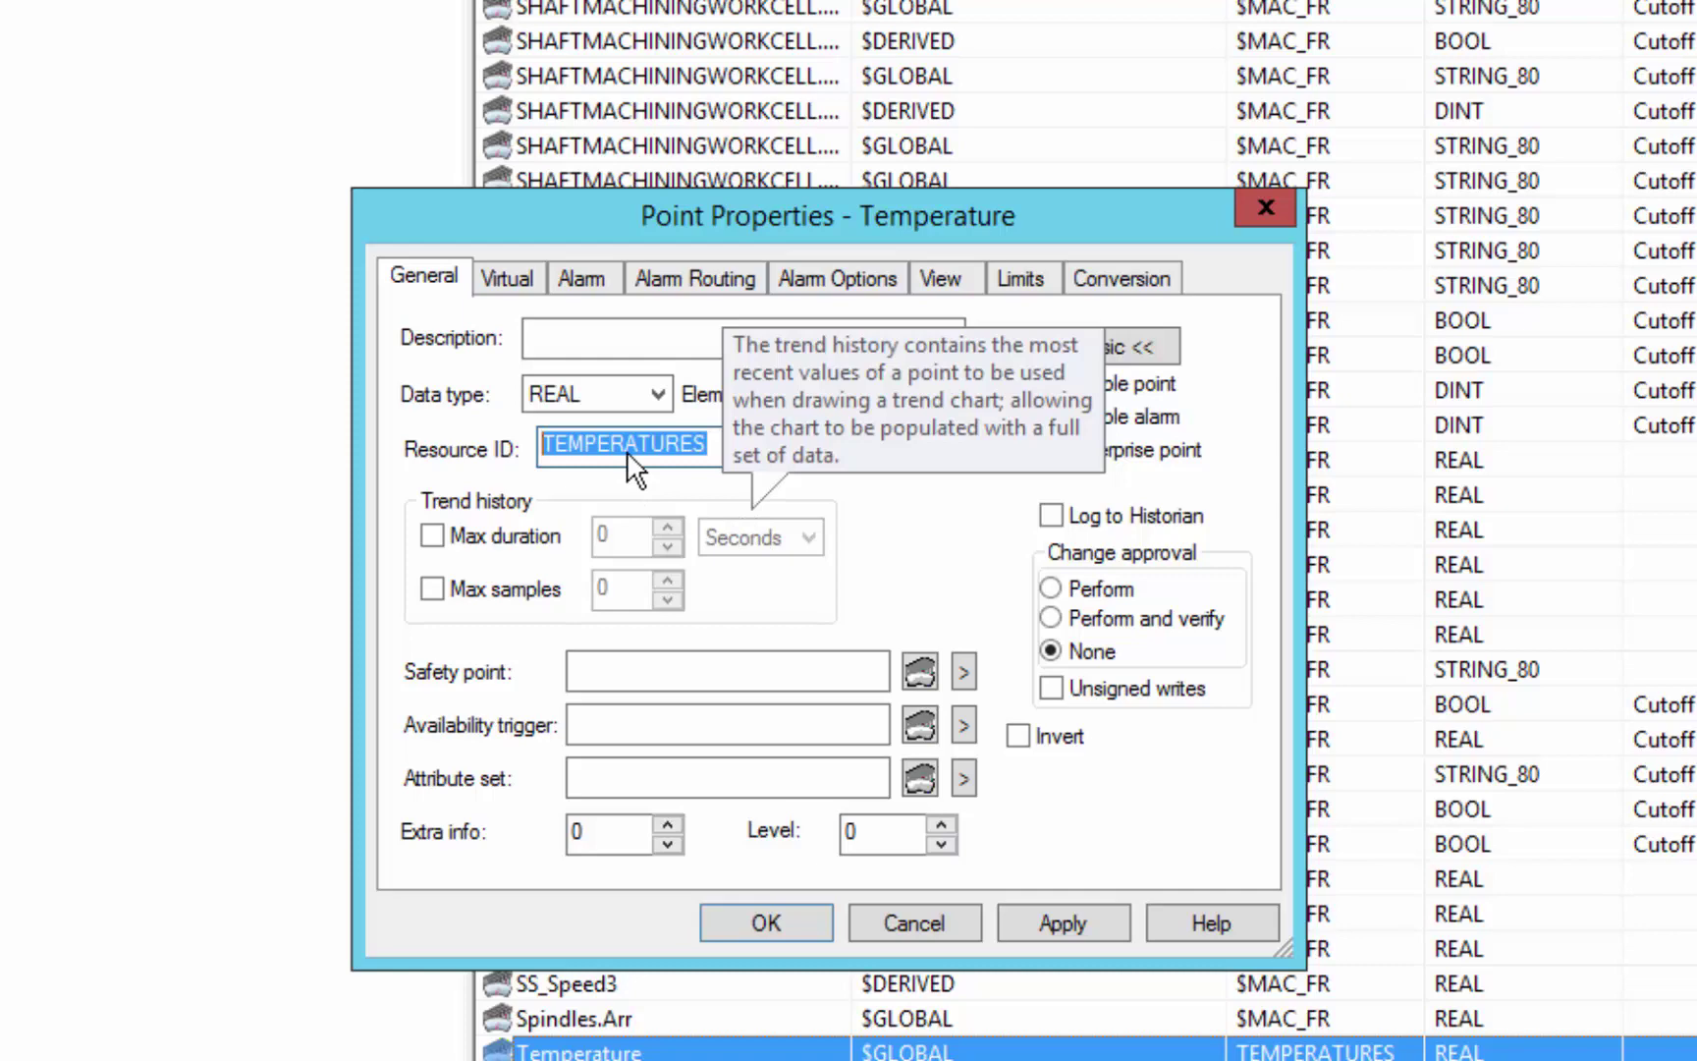
key(Return)
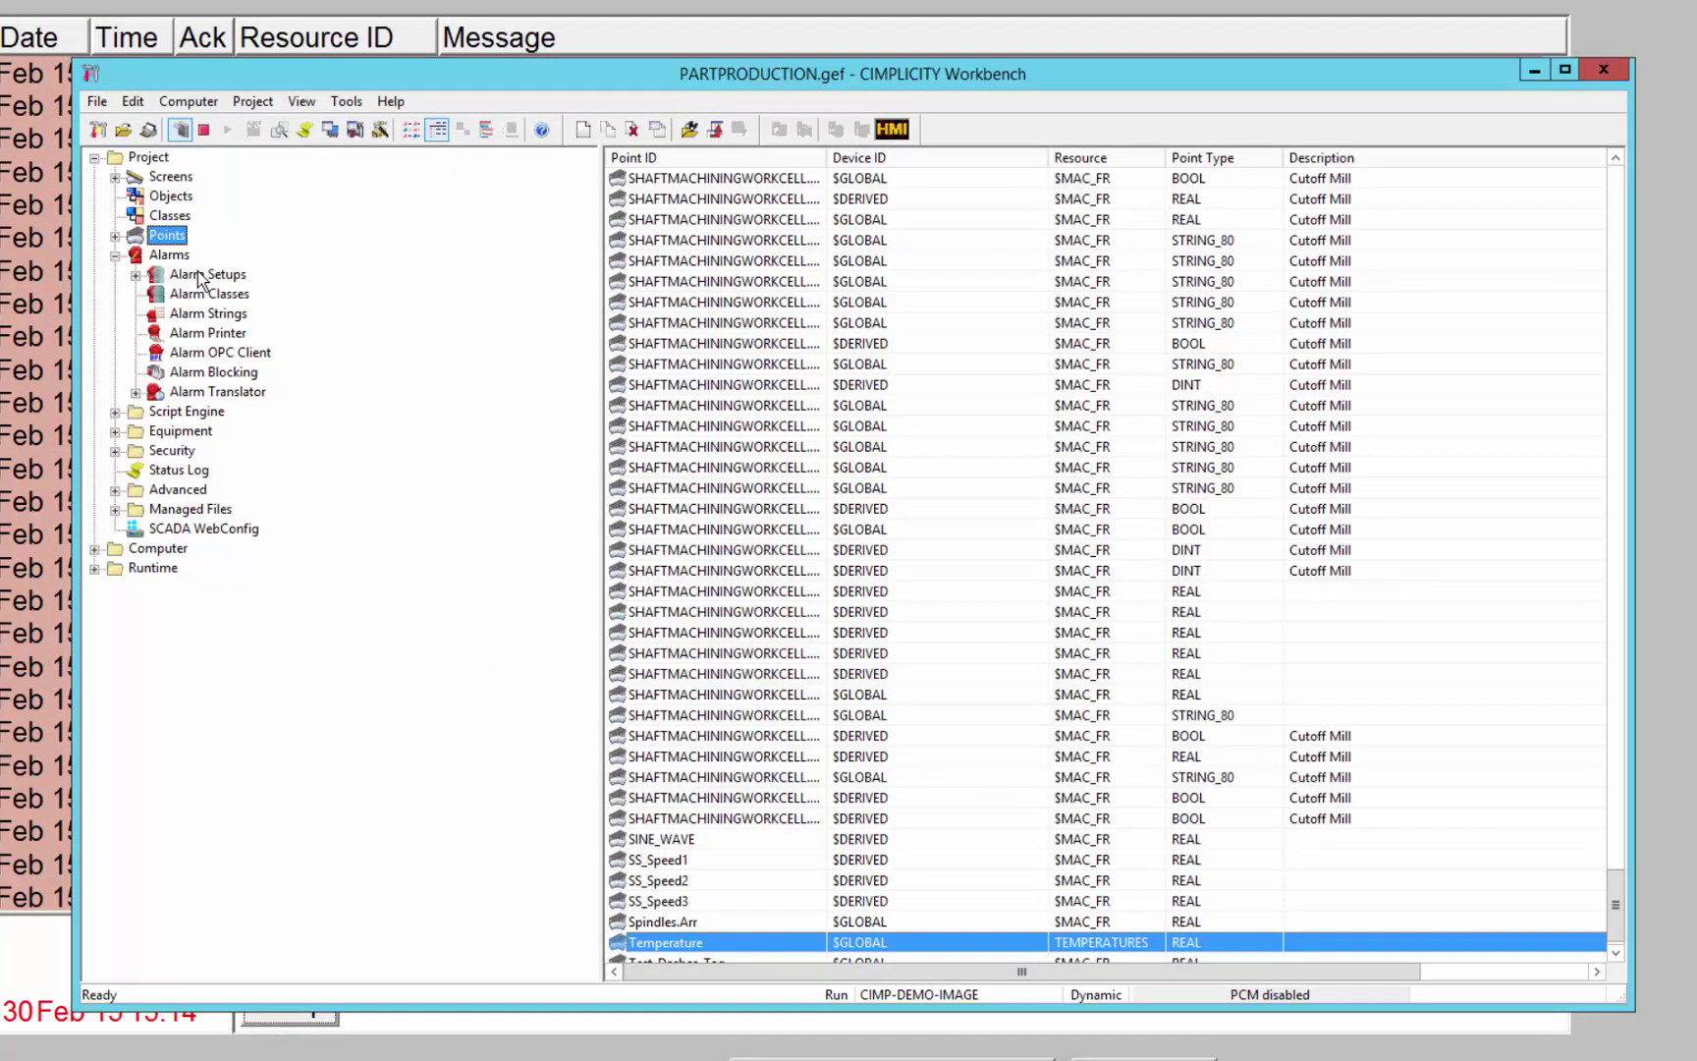
From Alarm Setups, open the TEMPERATURES setup and view its Resources tab
click(205, 275)
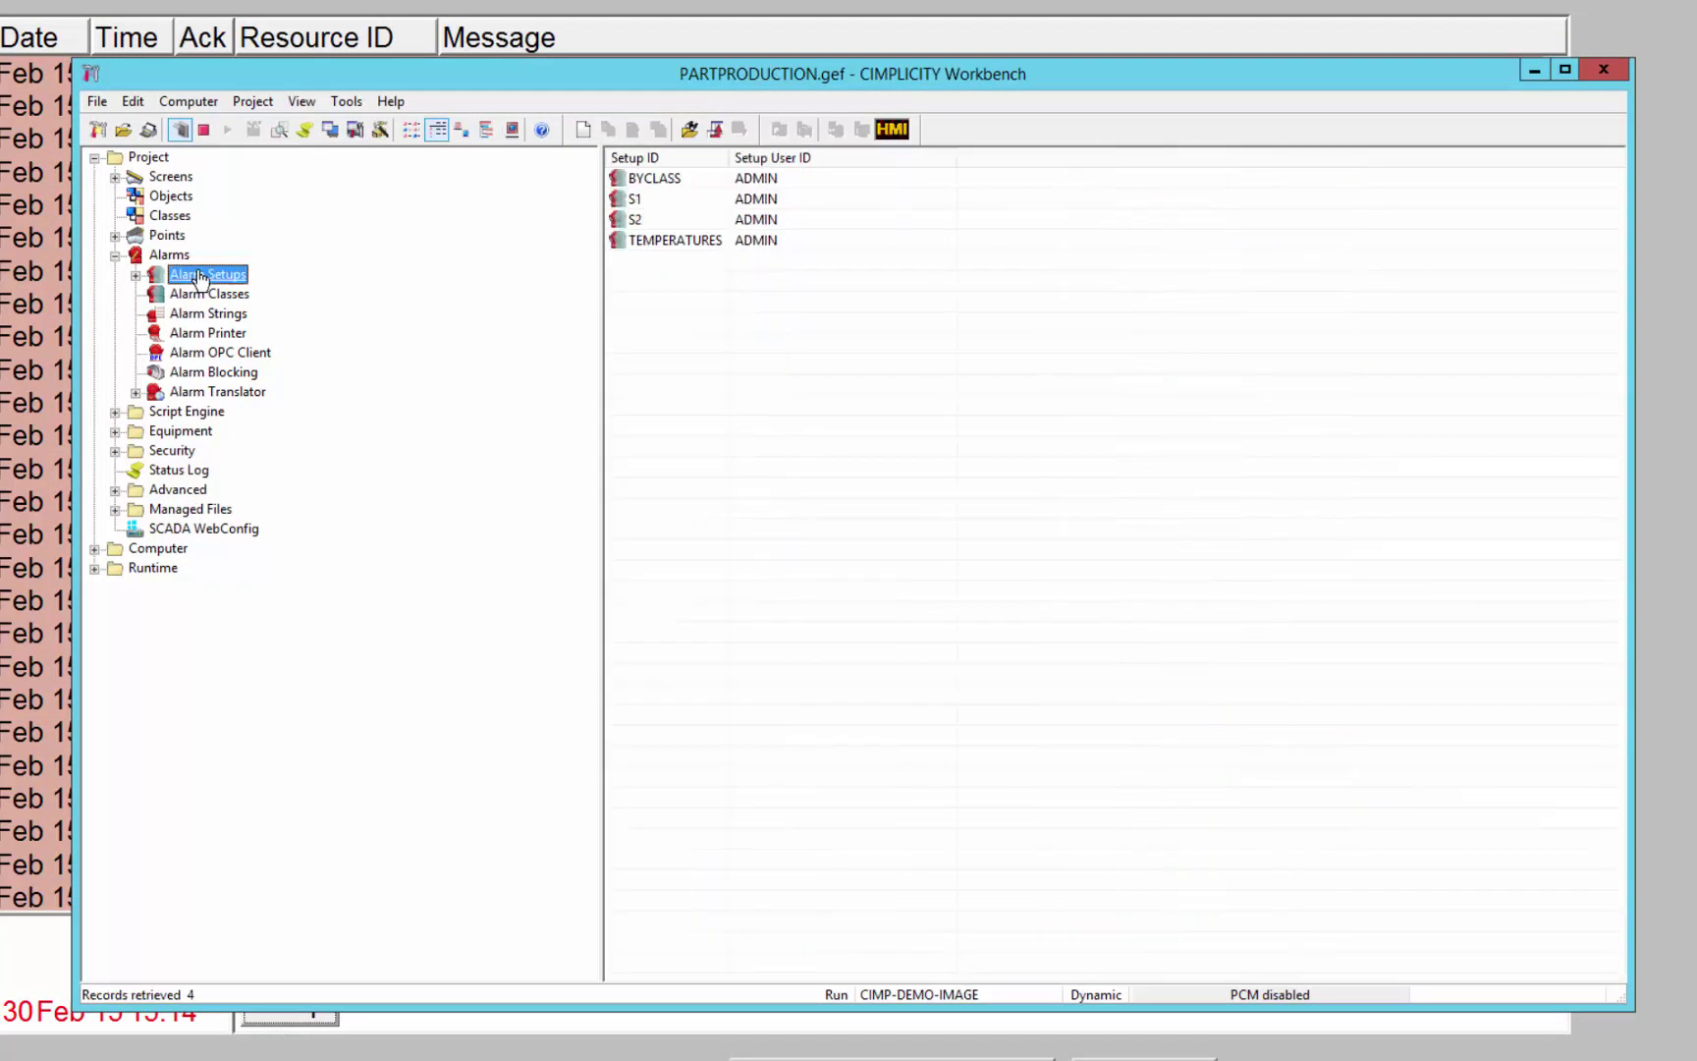
double_click(664, 243)
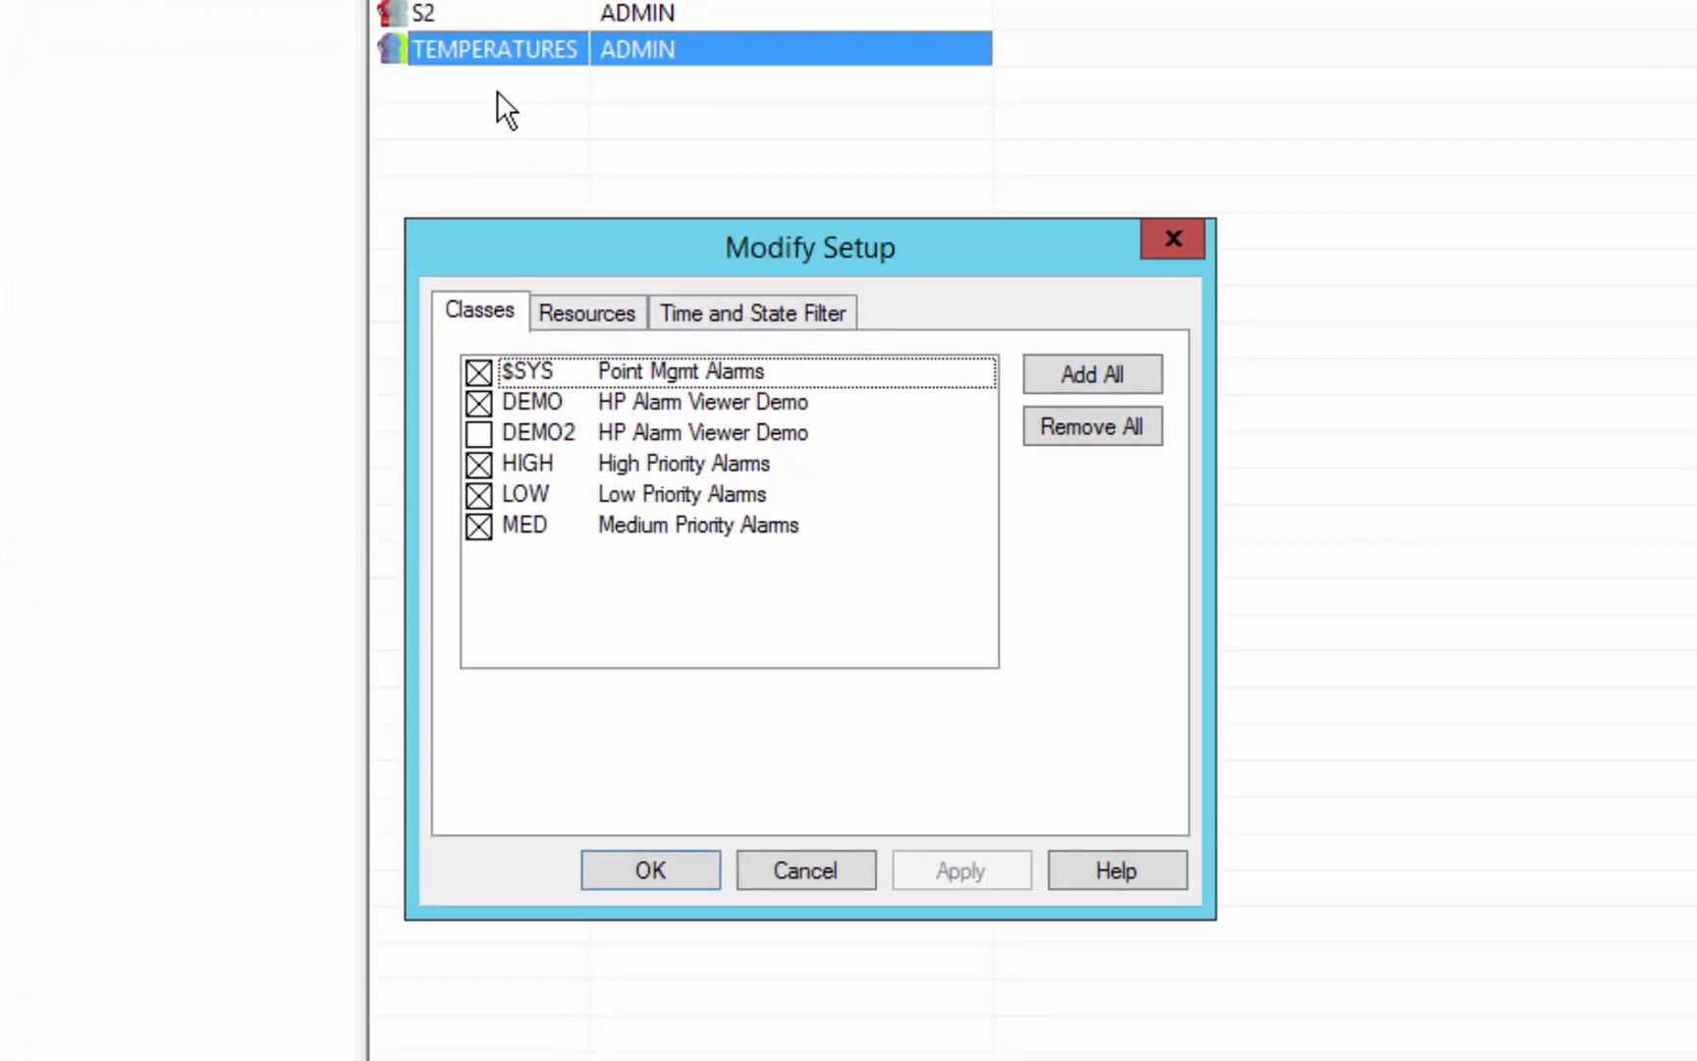
click(617, 316)
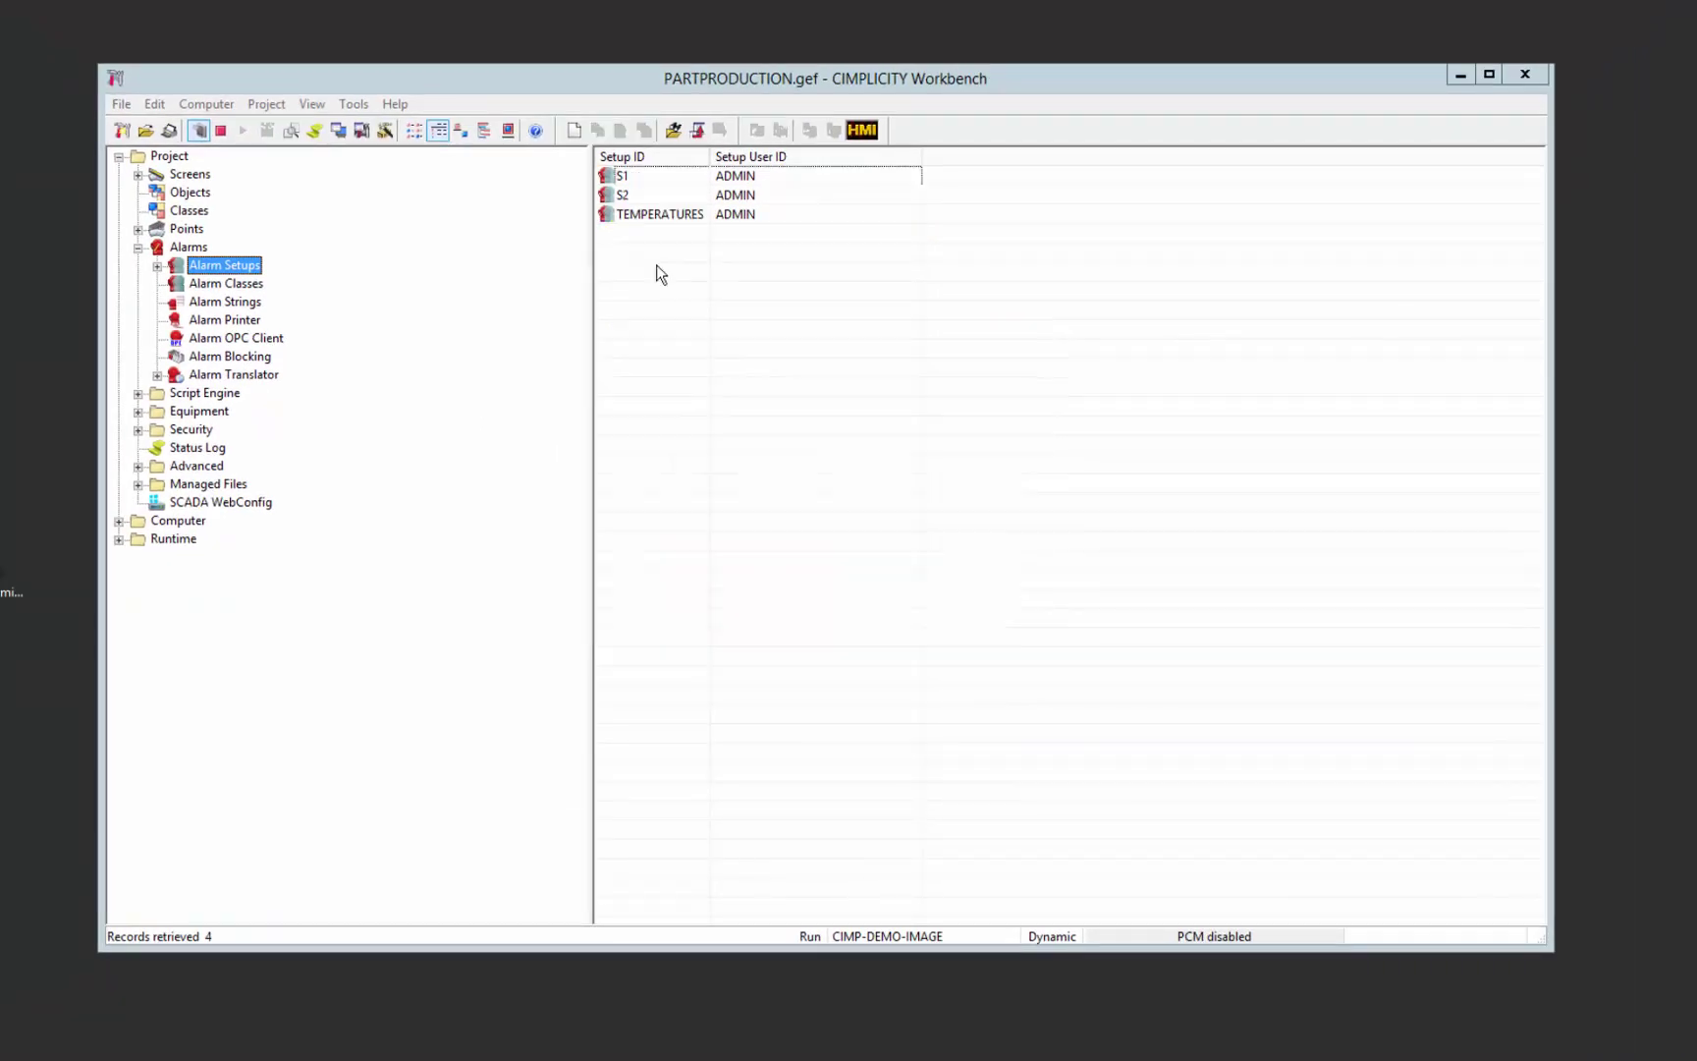
Start a new alarm setup (Ctrl+N) with Setup ID BYCLASS and User ID ADMIN
key(ctrl+n)
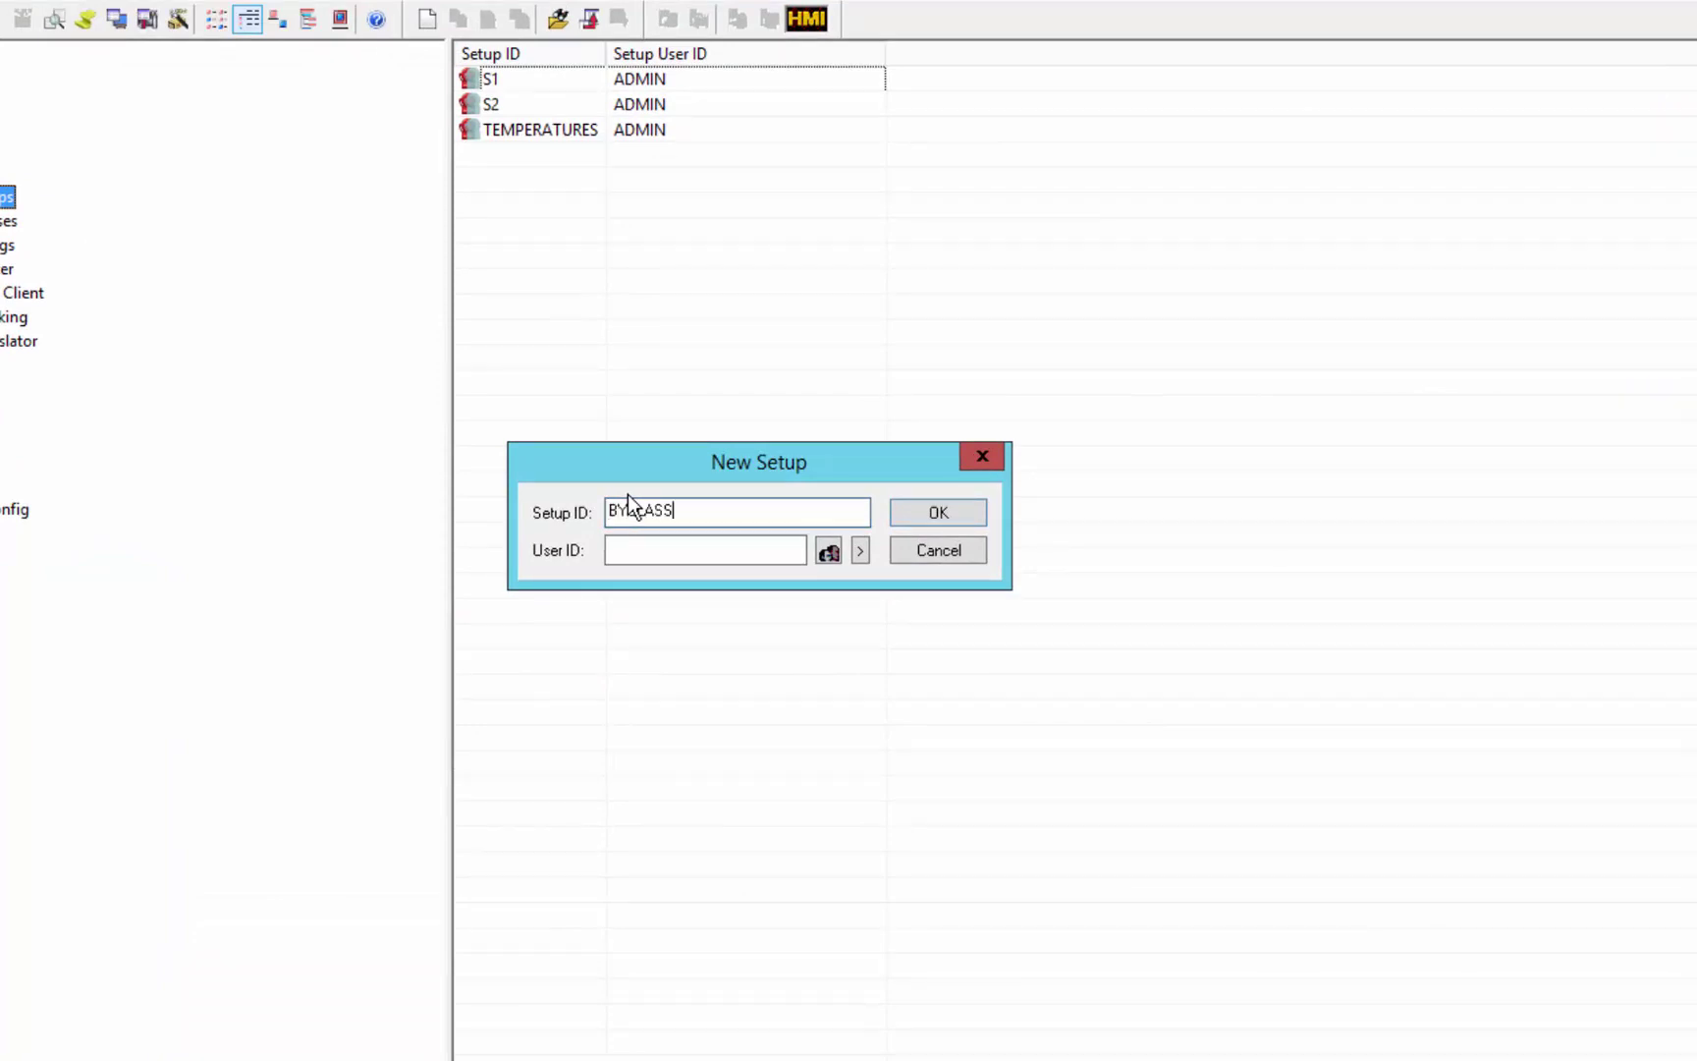
click(859, 552)
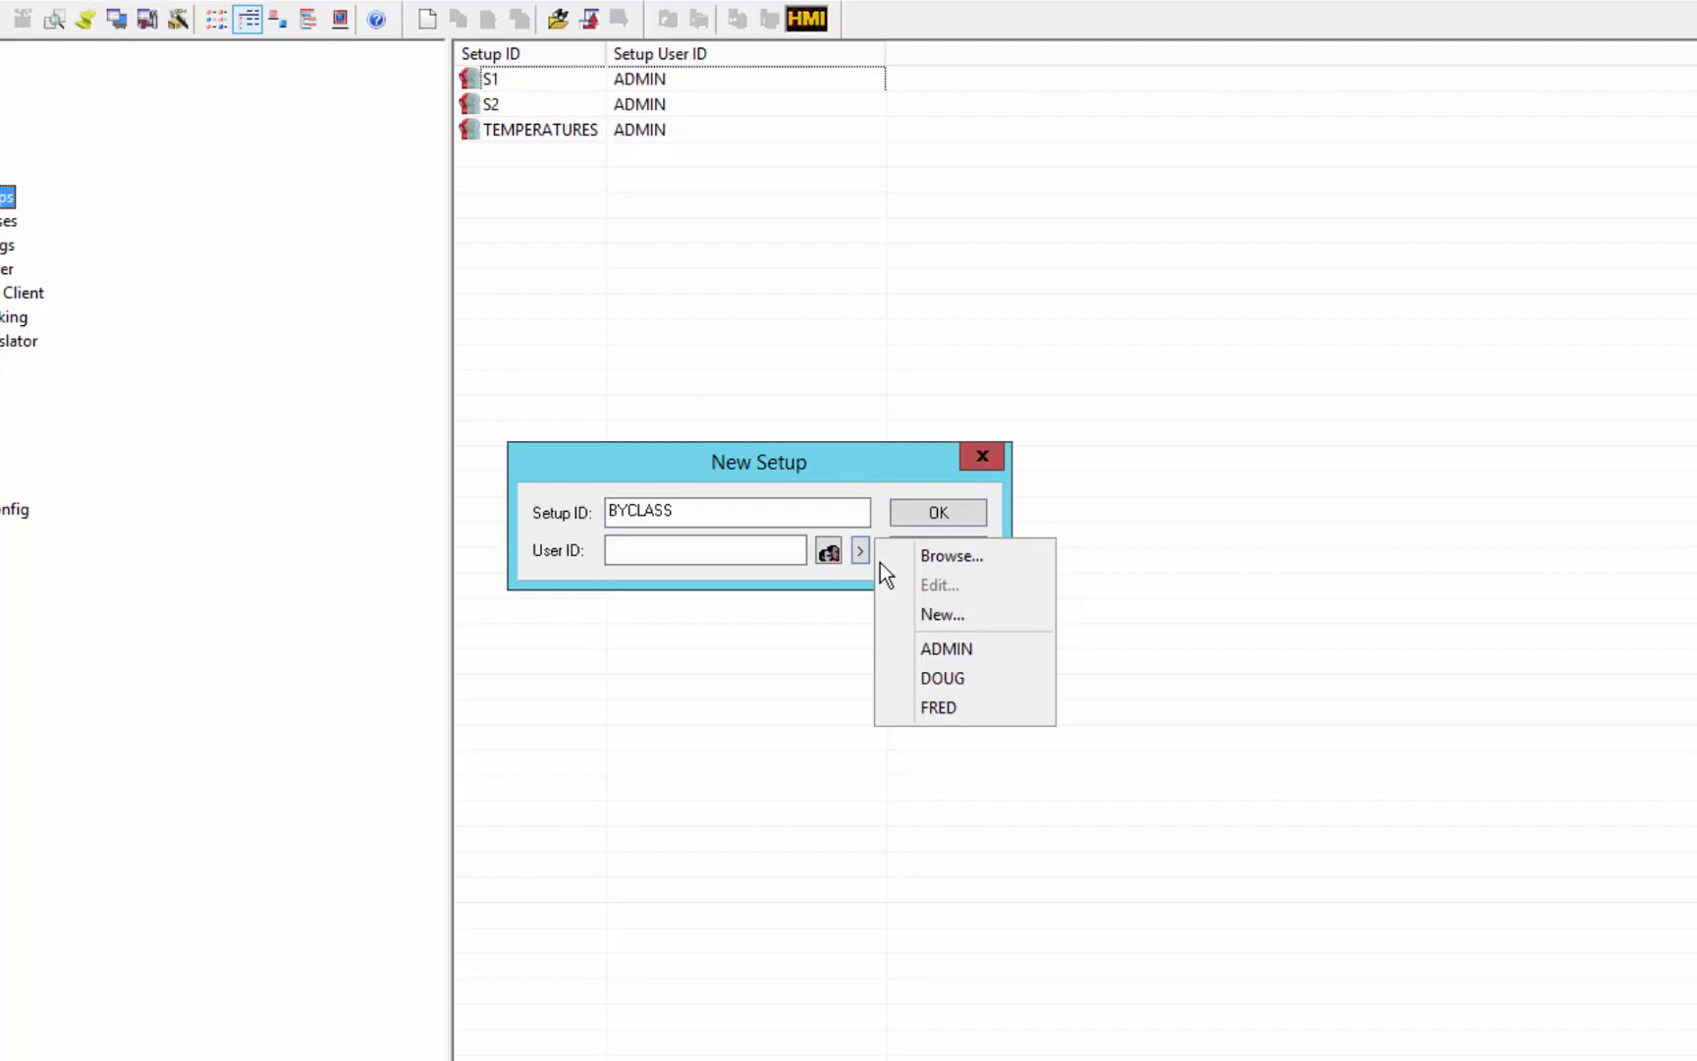
click(986, 649)
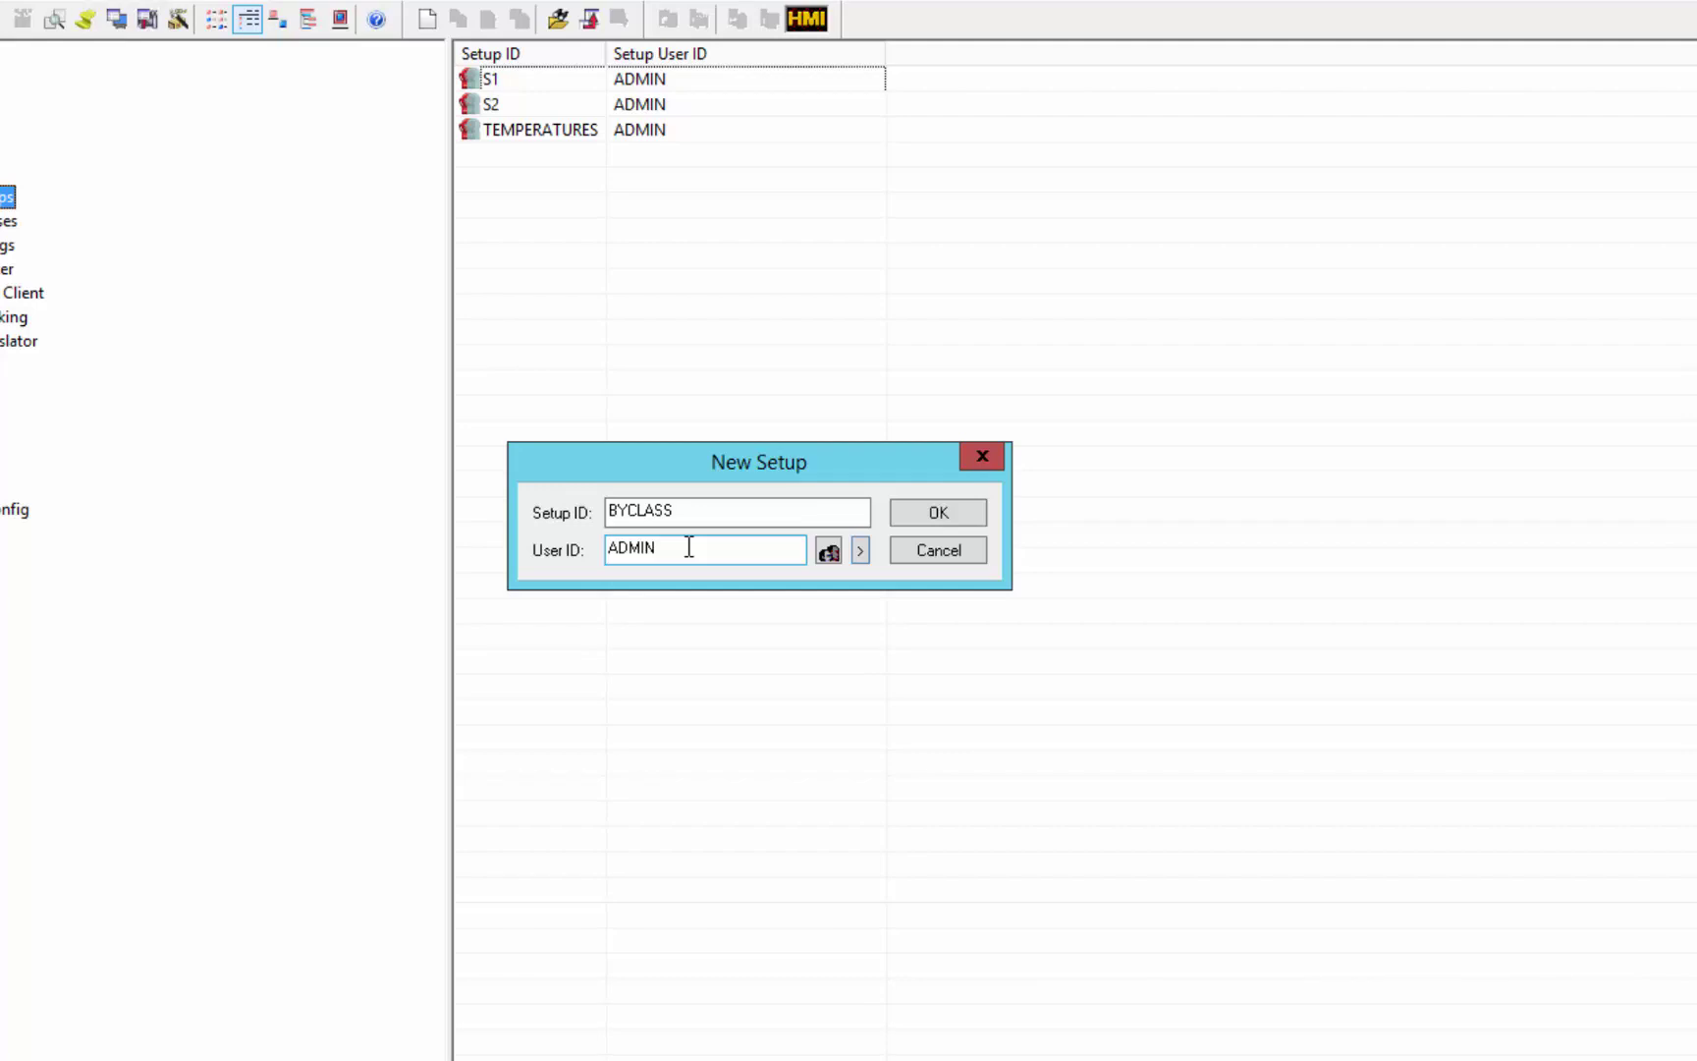
Create BYCLASS with $SYS, DEMO, HIGH, LOW, MED unticked, keeping only DEMO2 and all resources
click(909, 514)
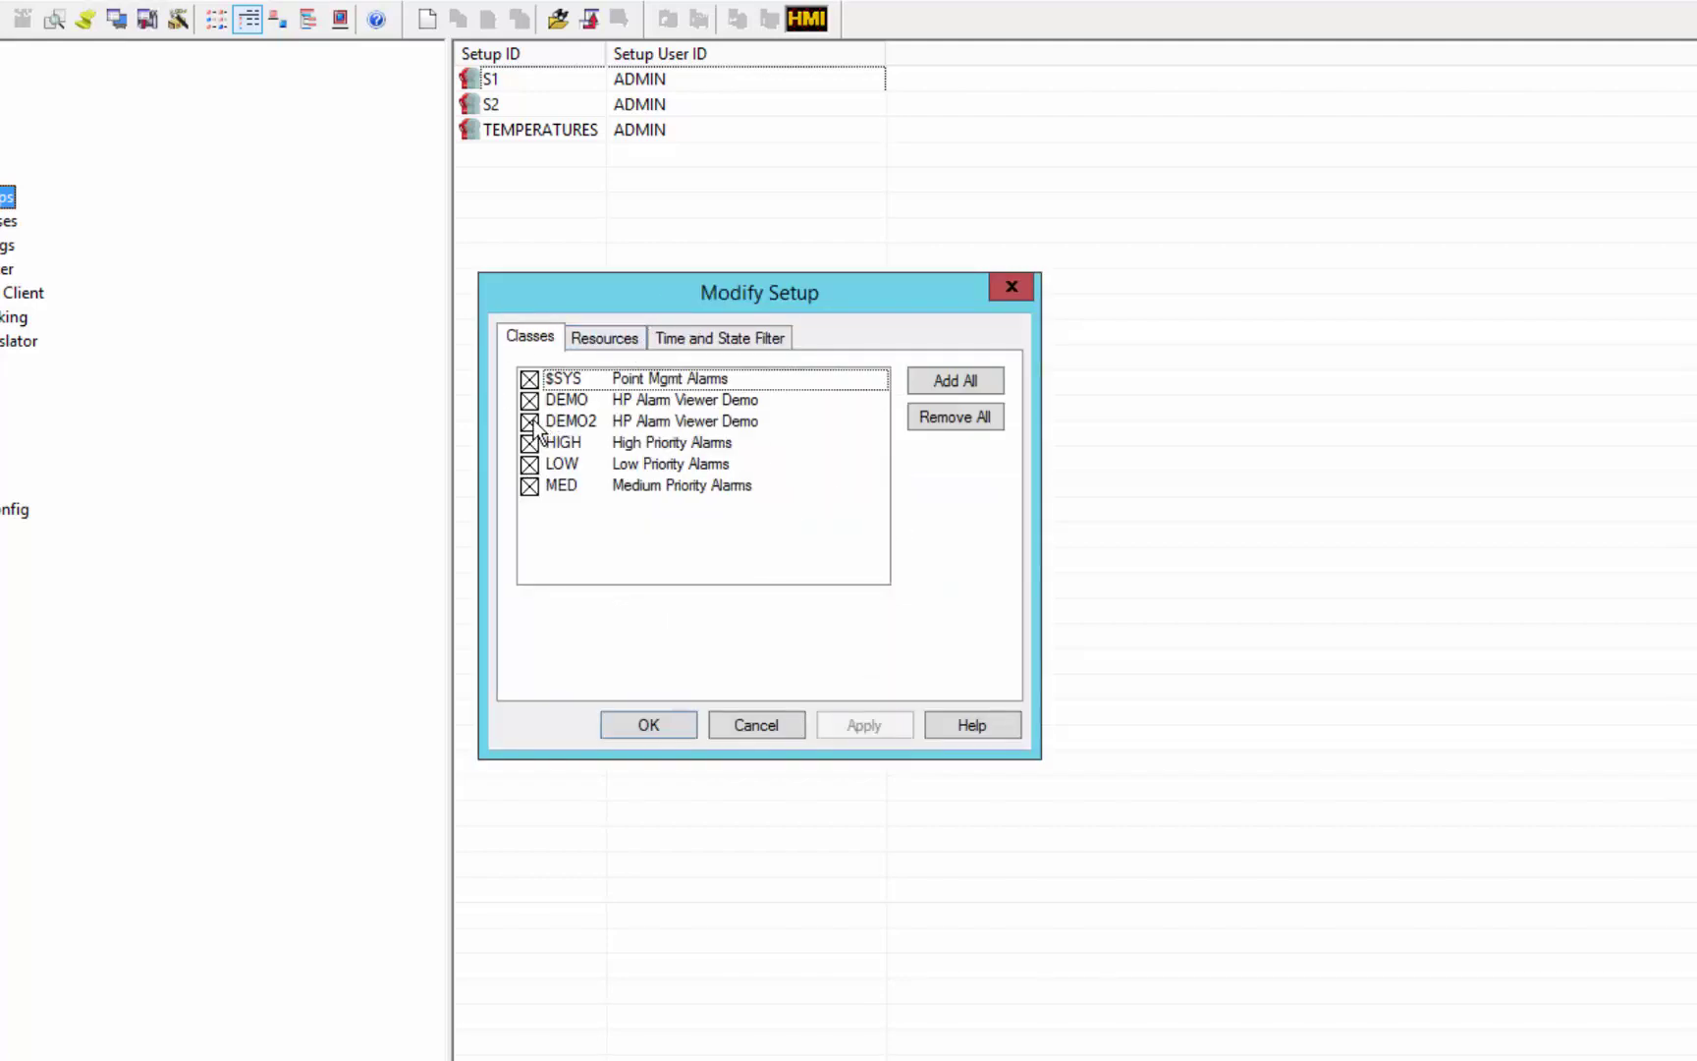
click(529, 379)
click(530, 401)
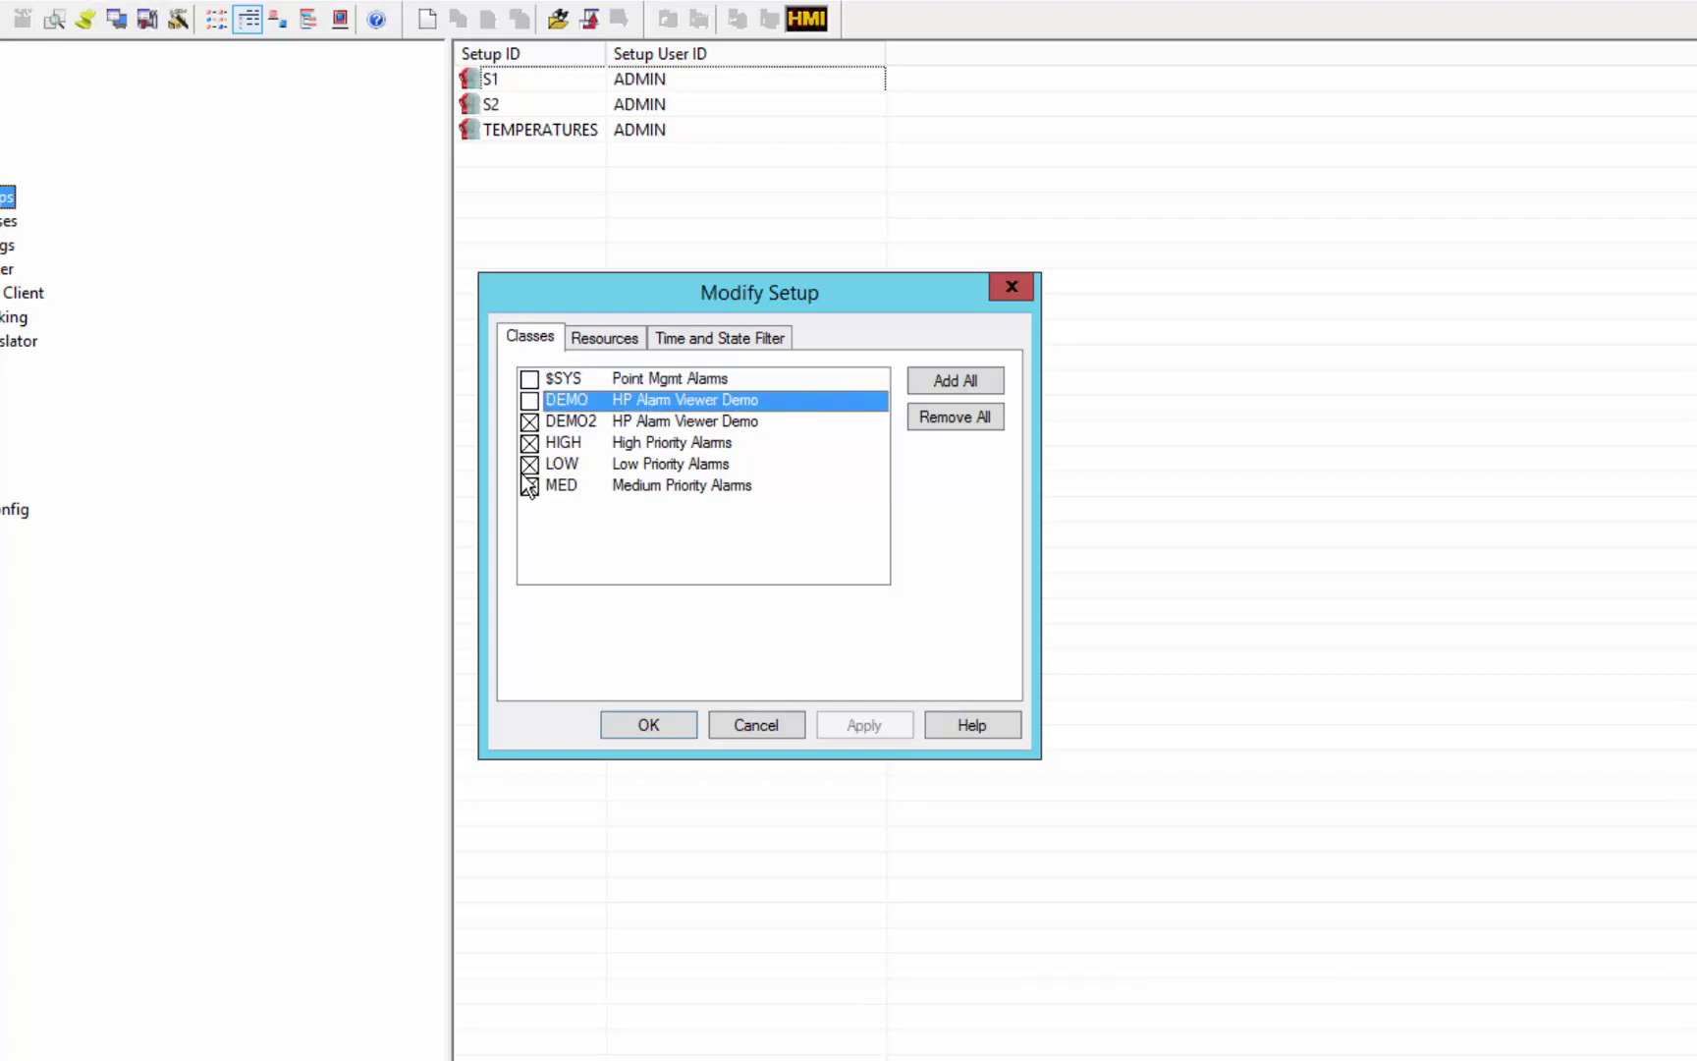
click(529, 465)
click(529, 443)
click(530, 486)
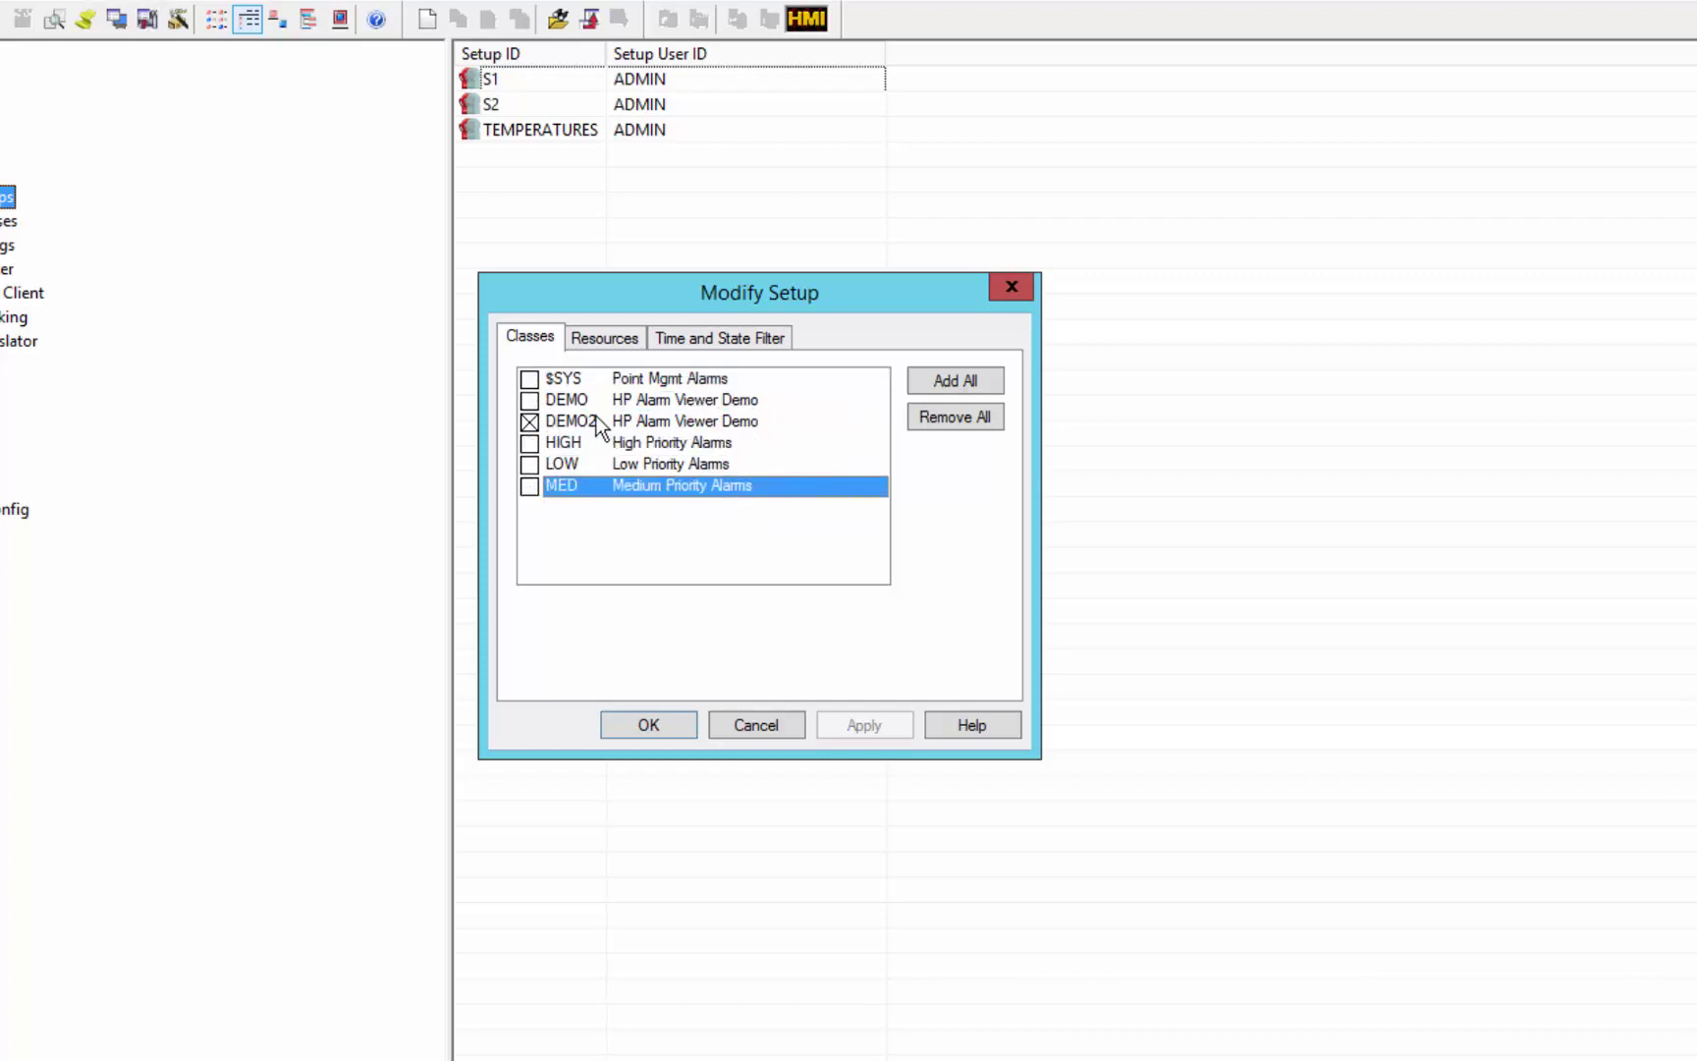
click(594, 340)
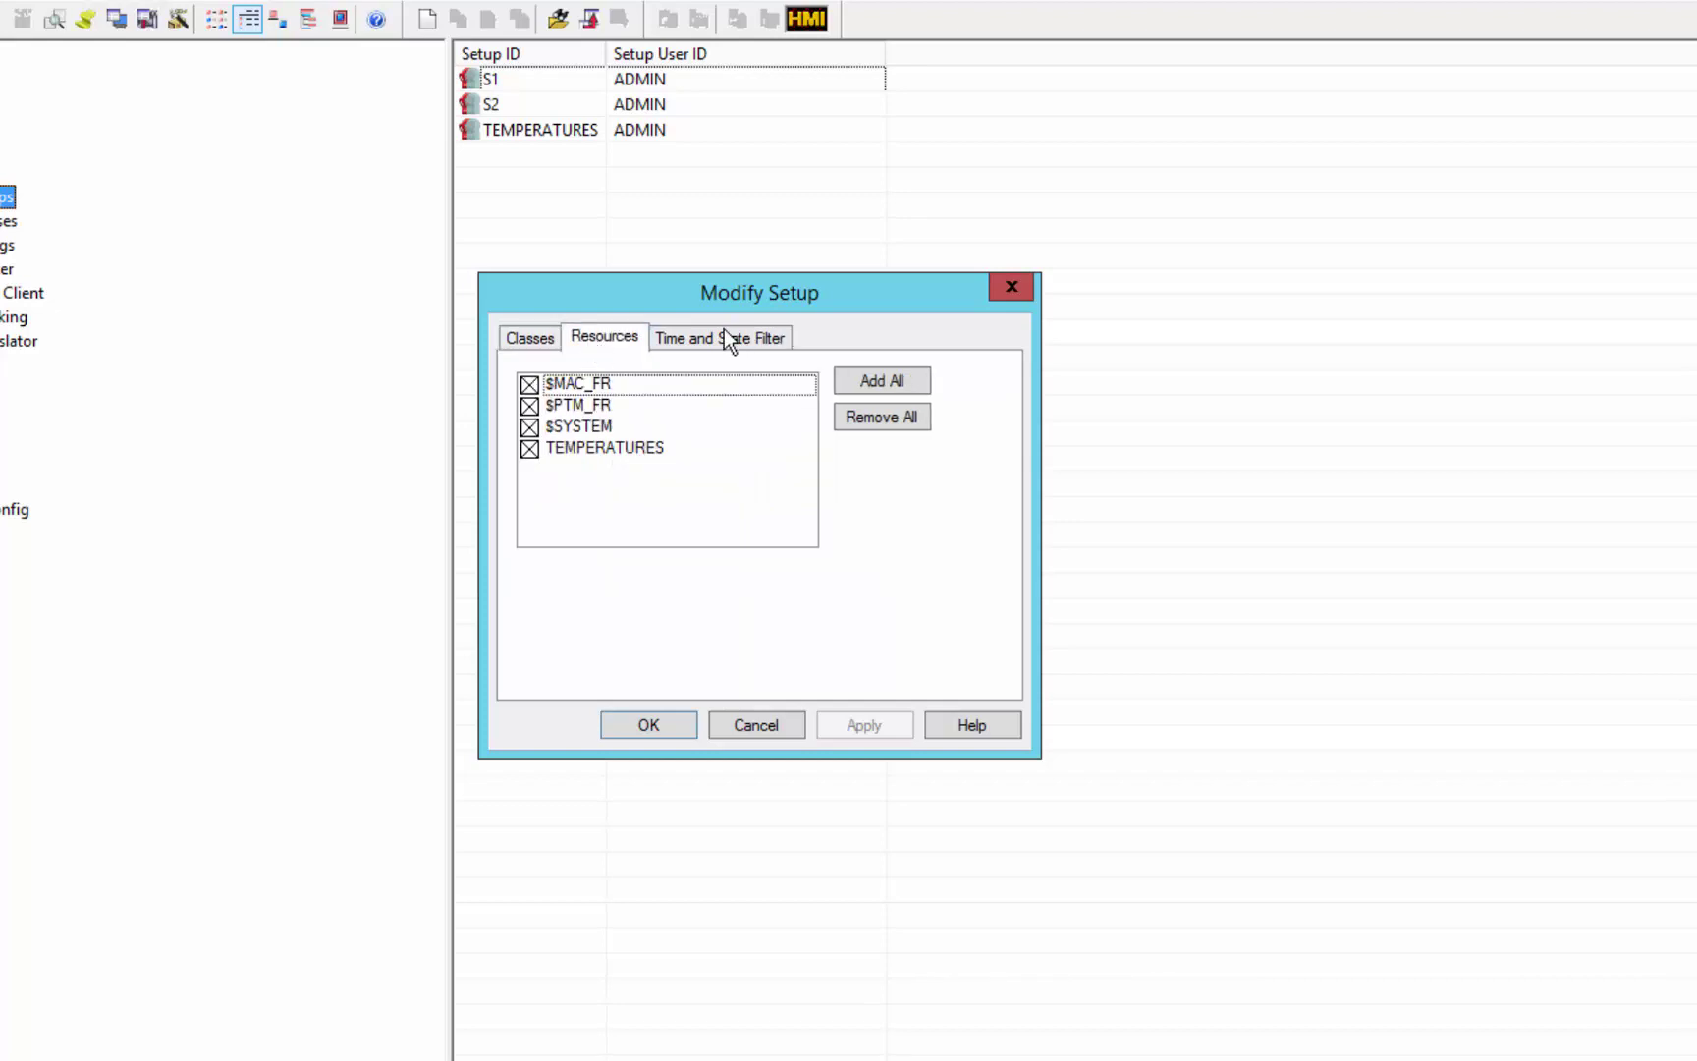
click(648, 725)
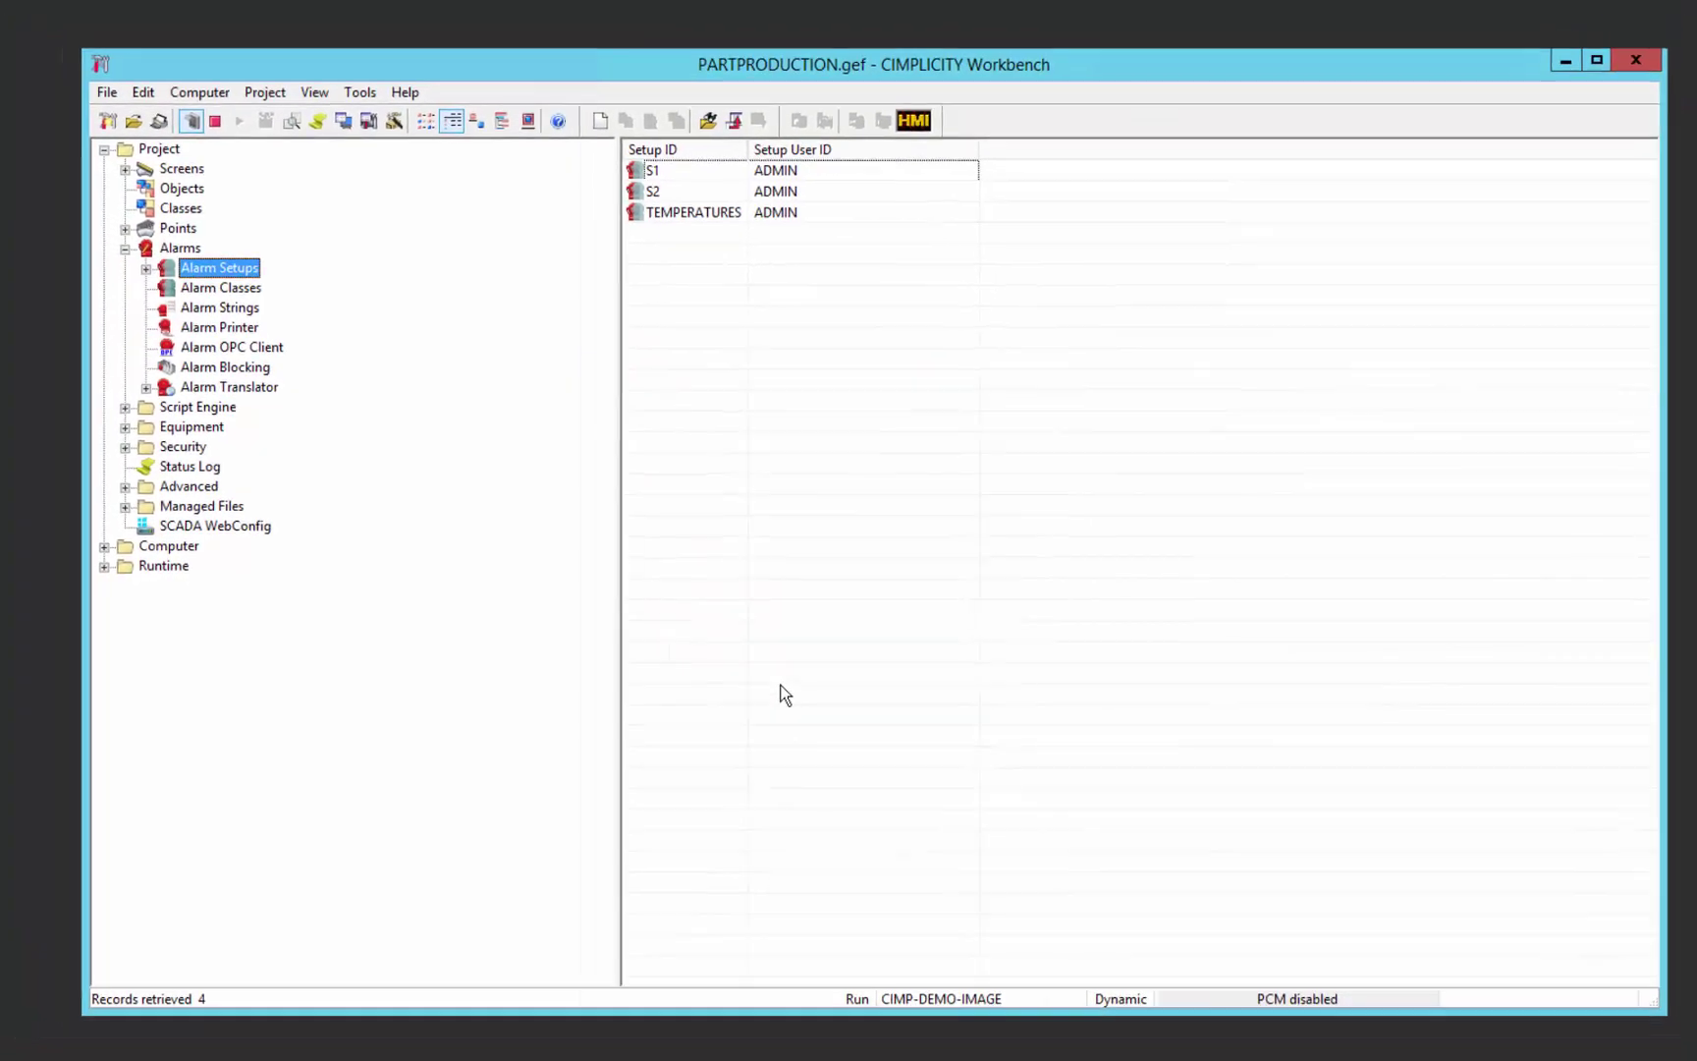
Append 2 to the Temperature point's Alarm class so it becomes DEMO2, and save
click(178, 228)
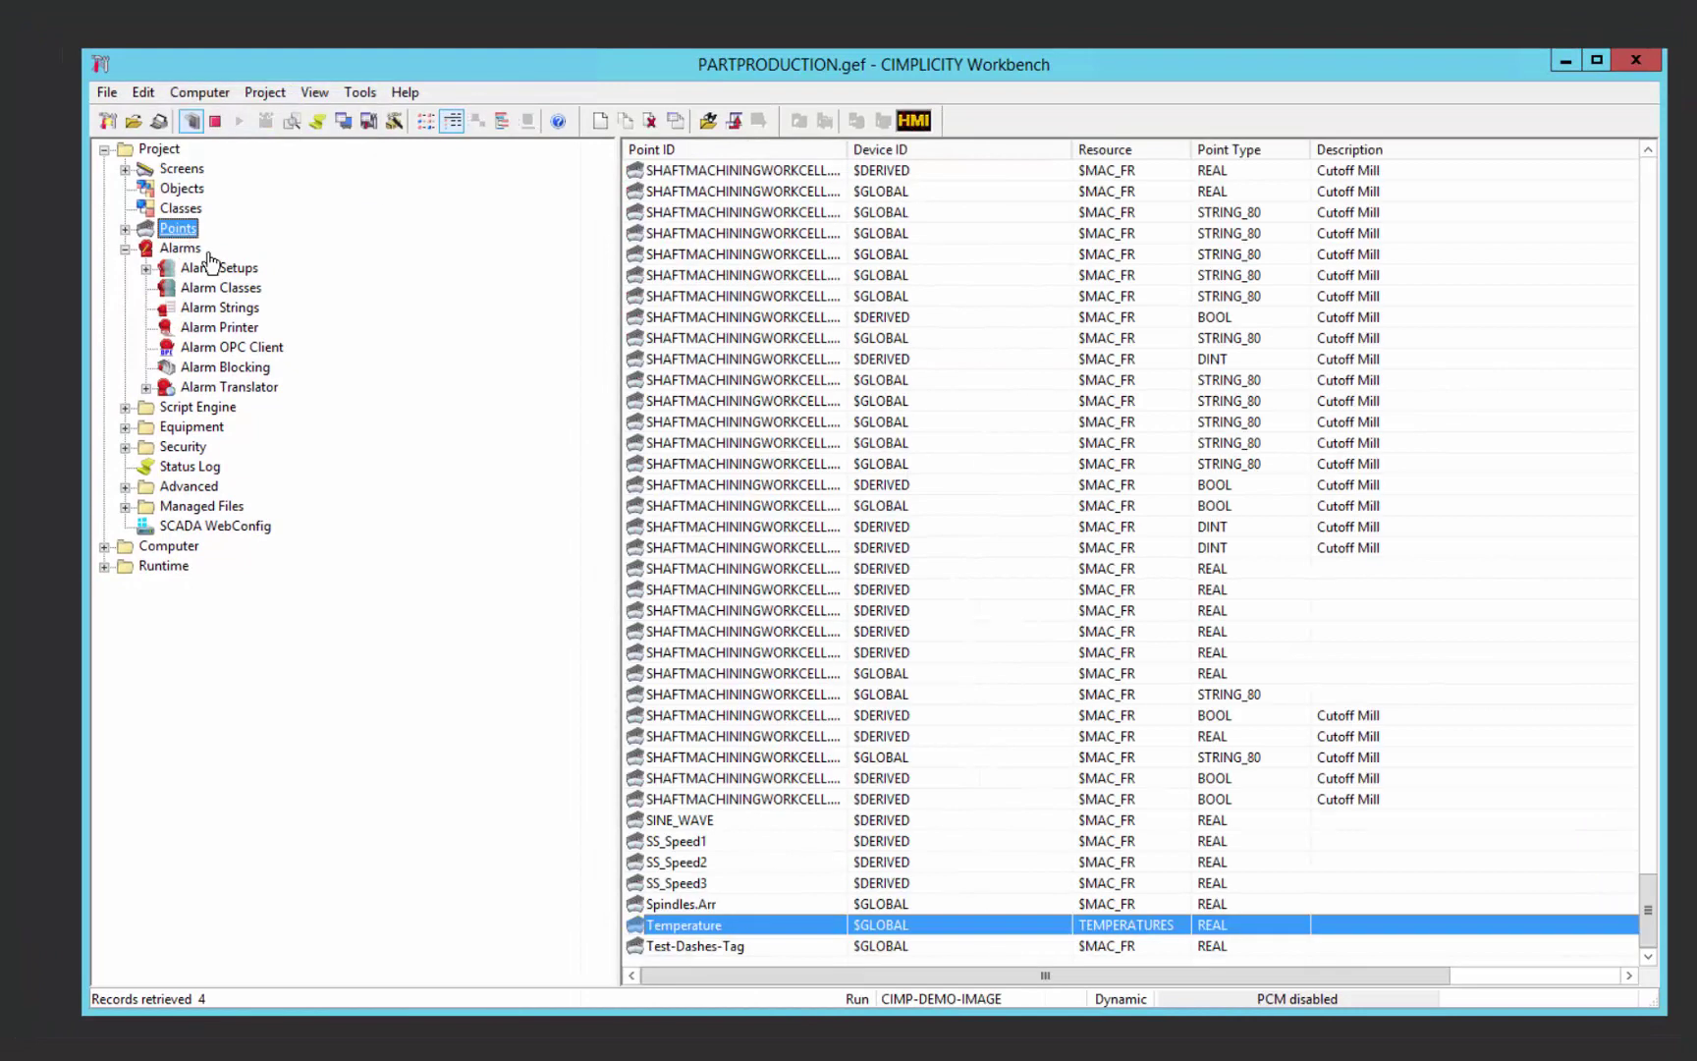
double_click(791, 928)
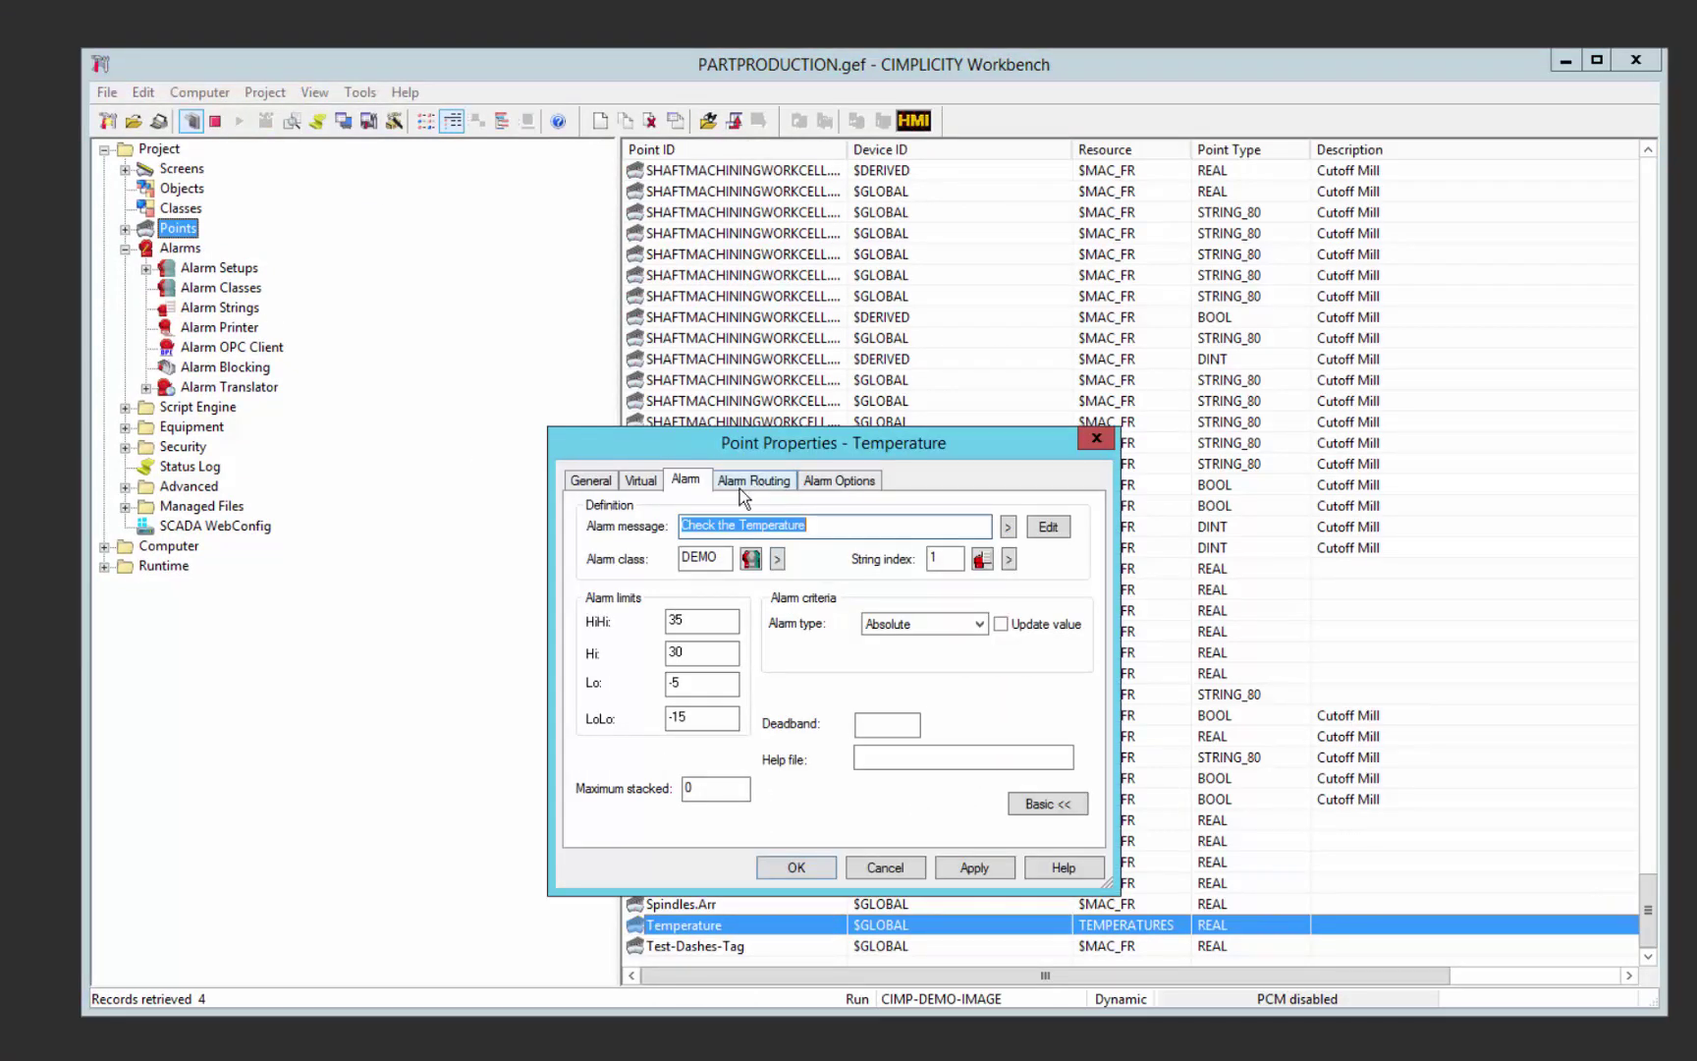
click(722, 558)
text(2)
click(796, 868)
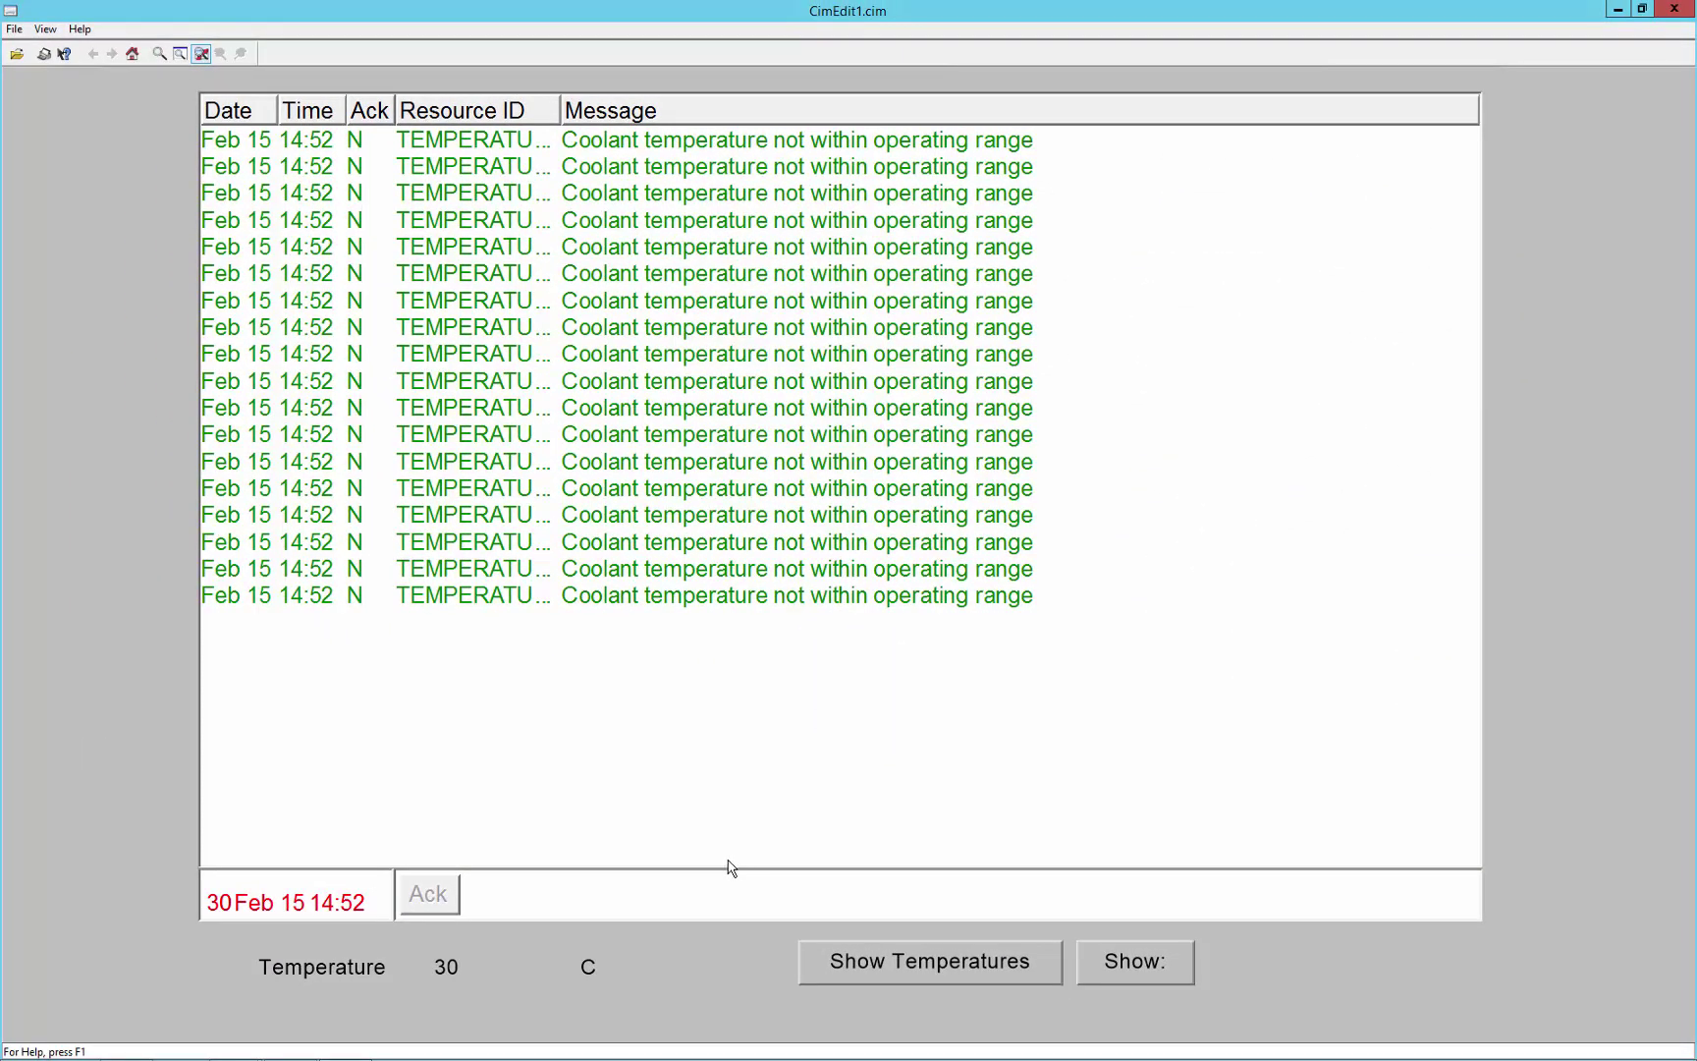
Set the alarm viewer's buttons to Dynamic layout, adding Setup and removing Reset and Delete
right_click(358, 890)
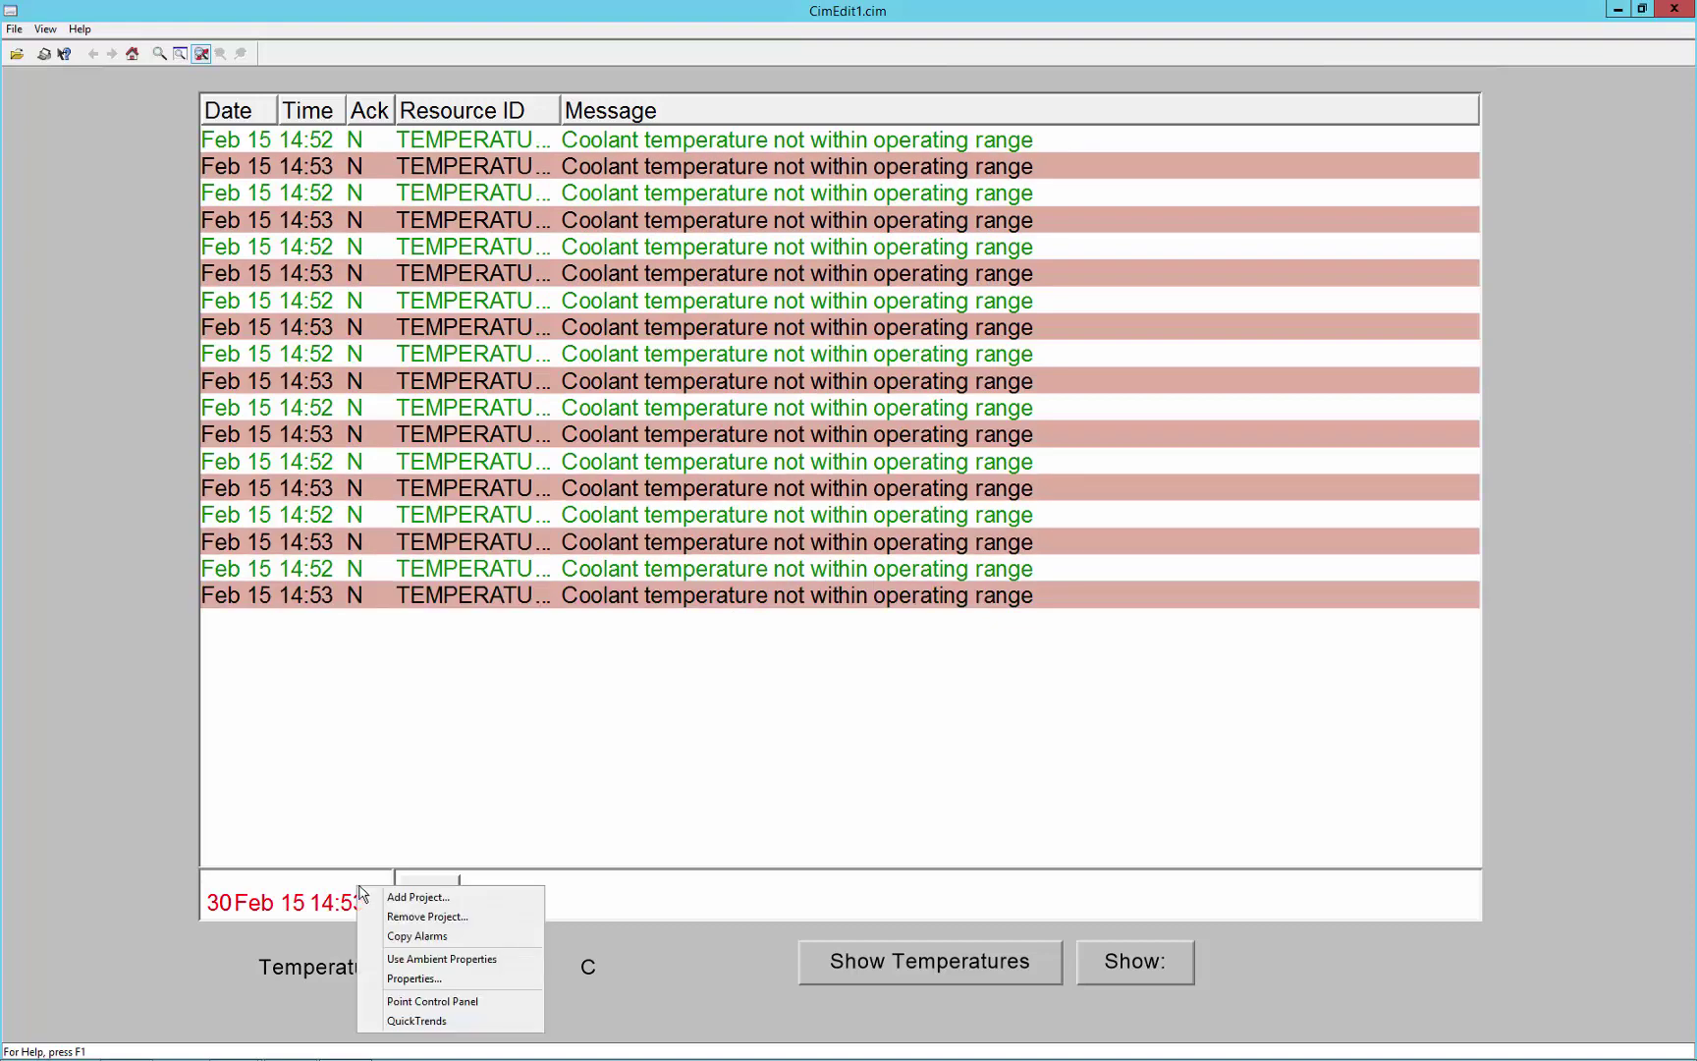
click(415, 978)
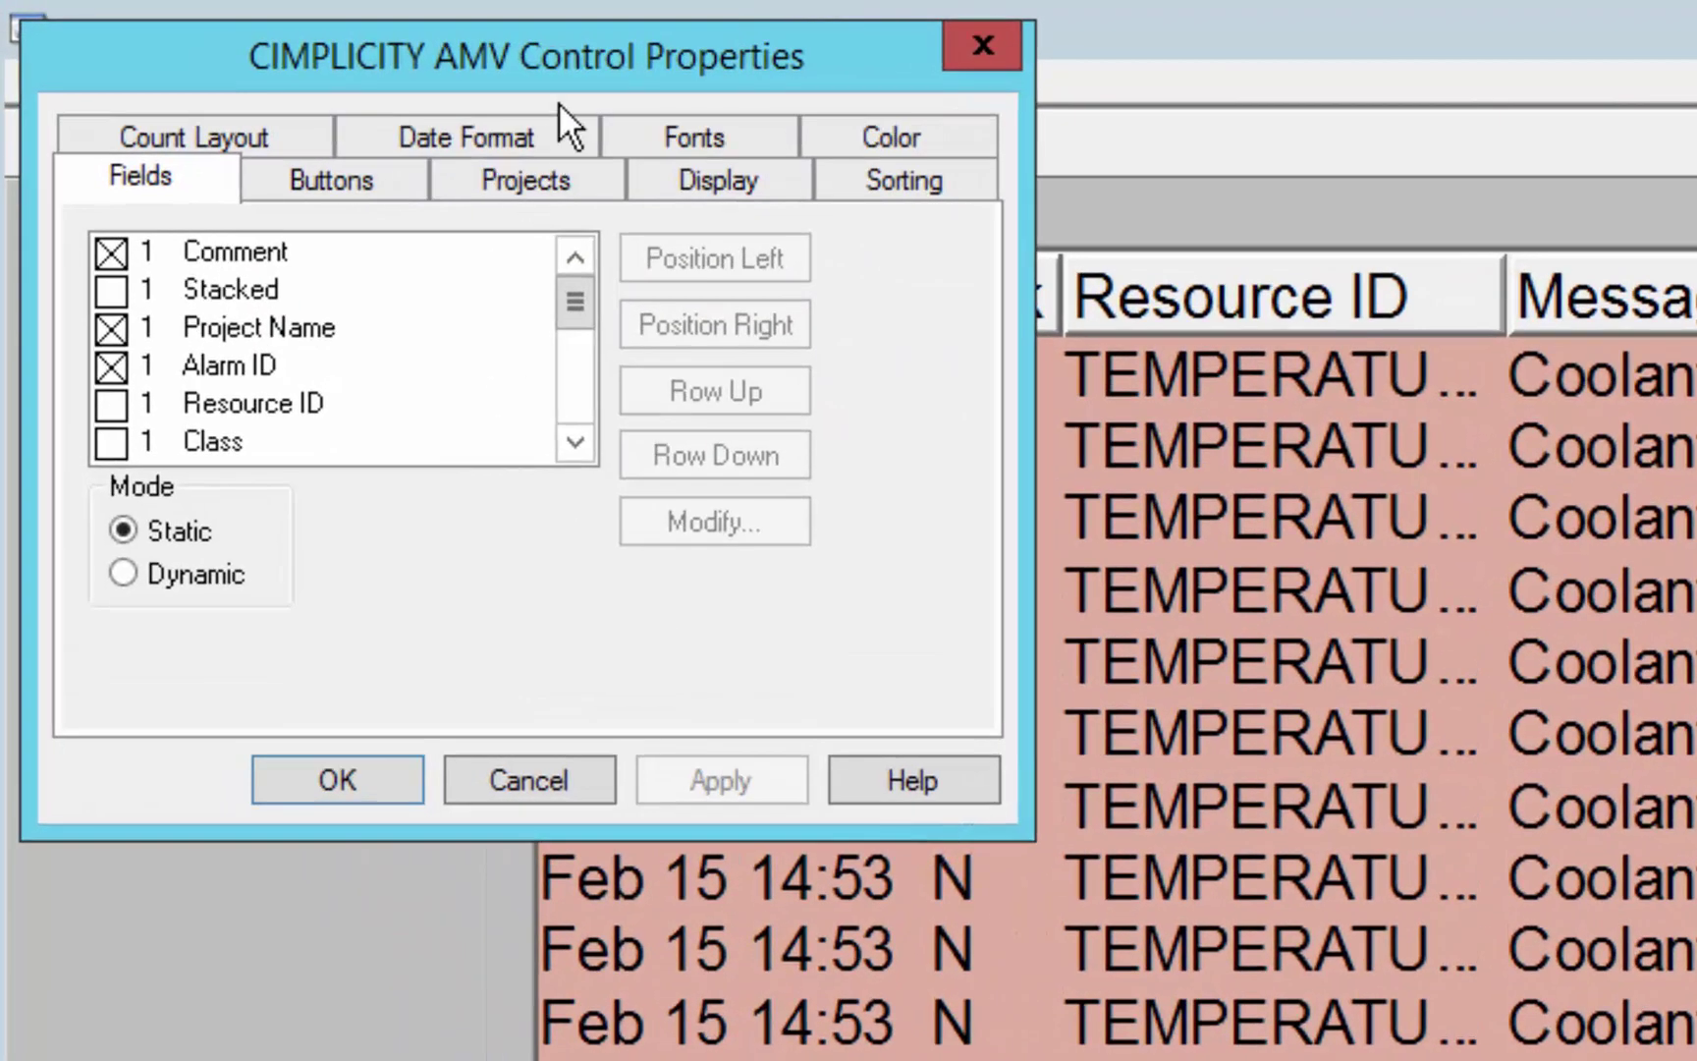
drag(575, 67, 623, 88)
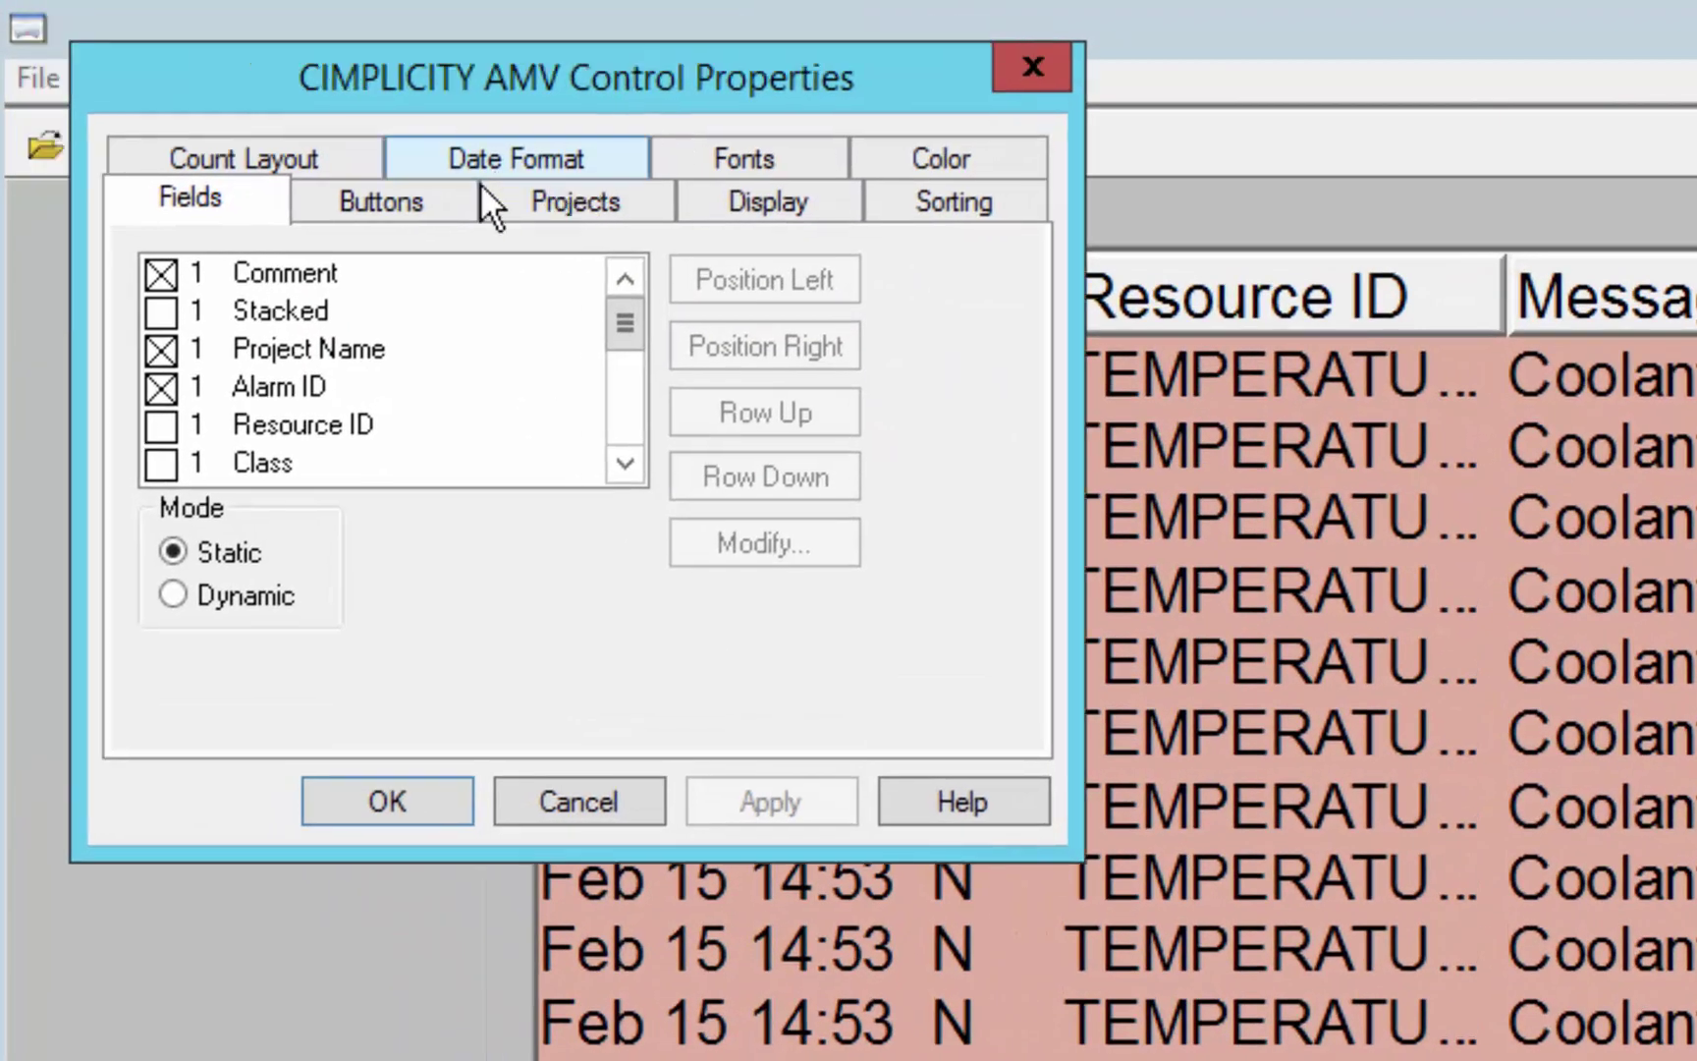
click(407, 194)
click(212, 593)
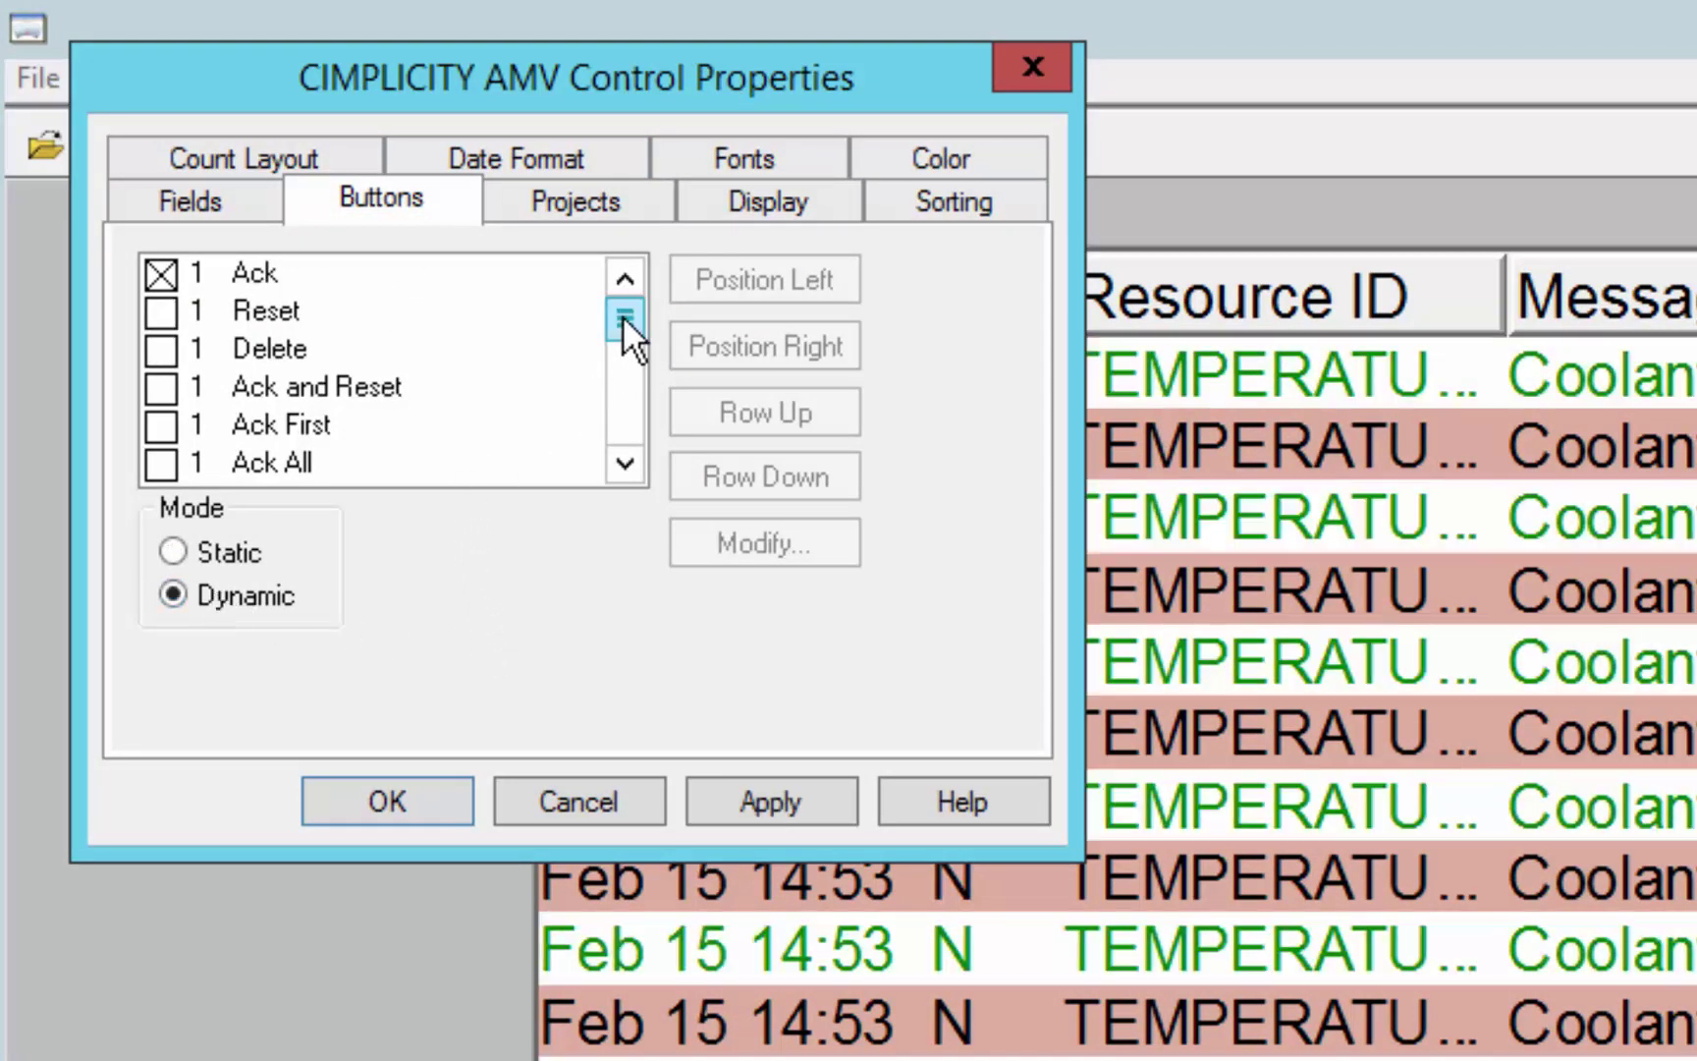
drag(623, 315, 618, 372)
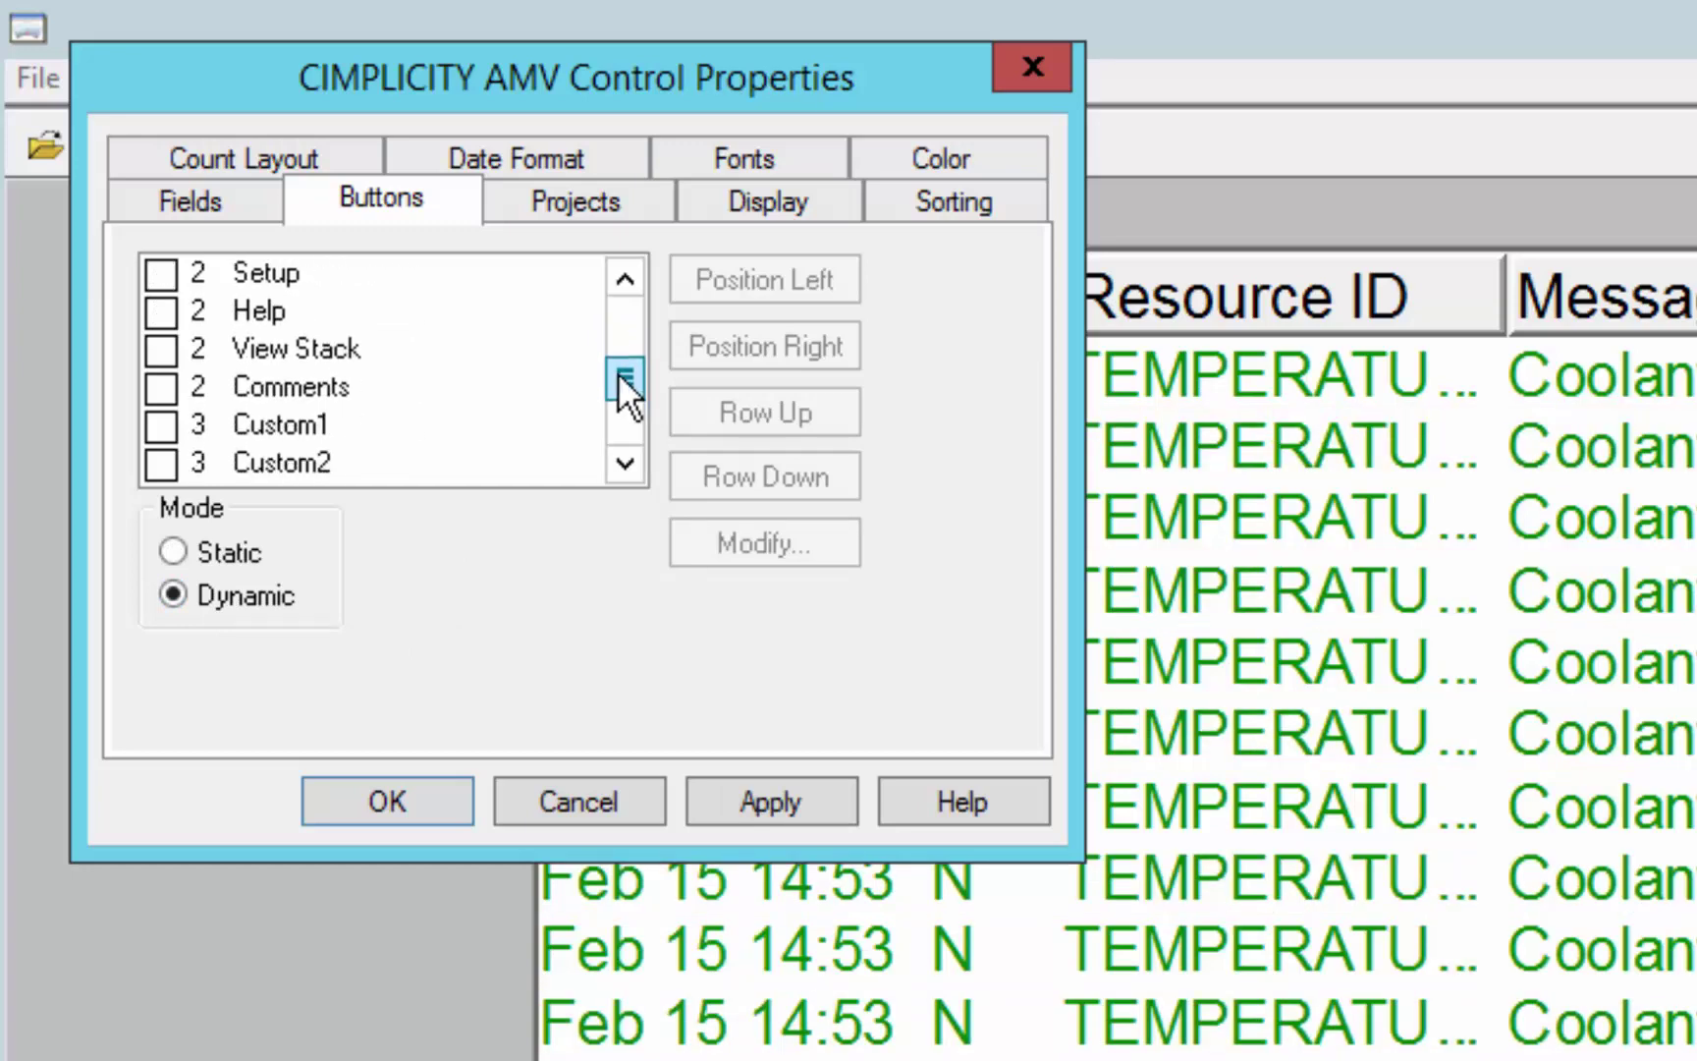
click(160, 272)
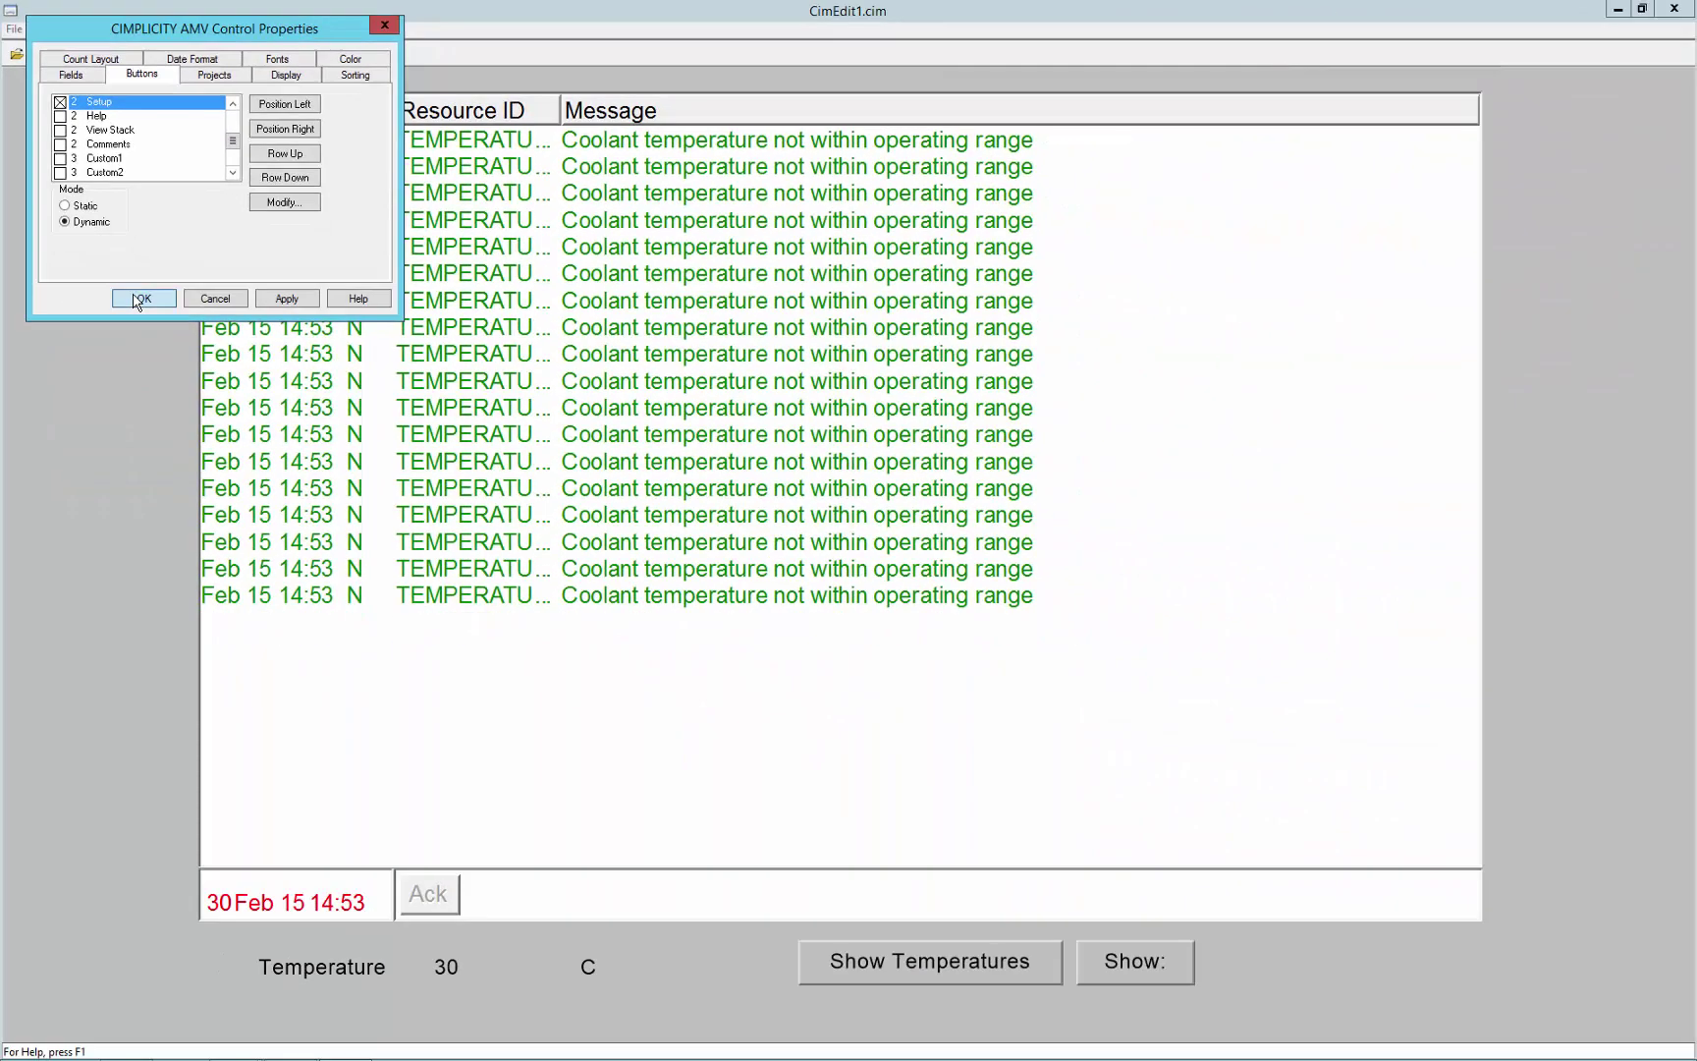
click(236, 500)
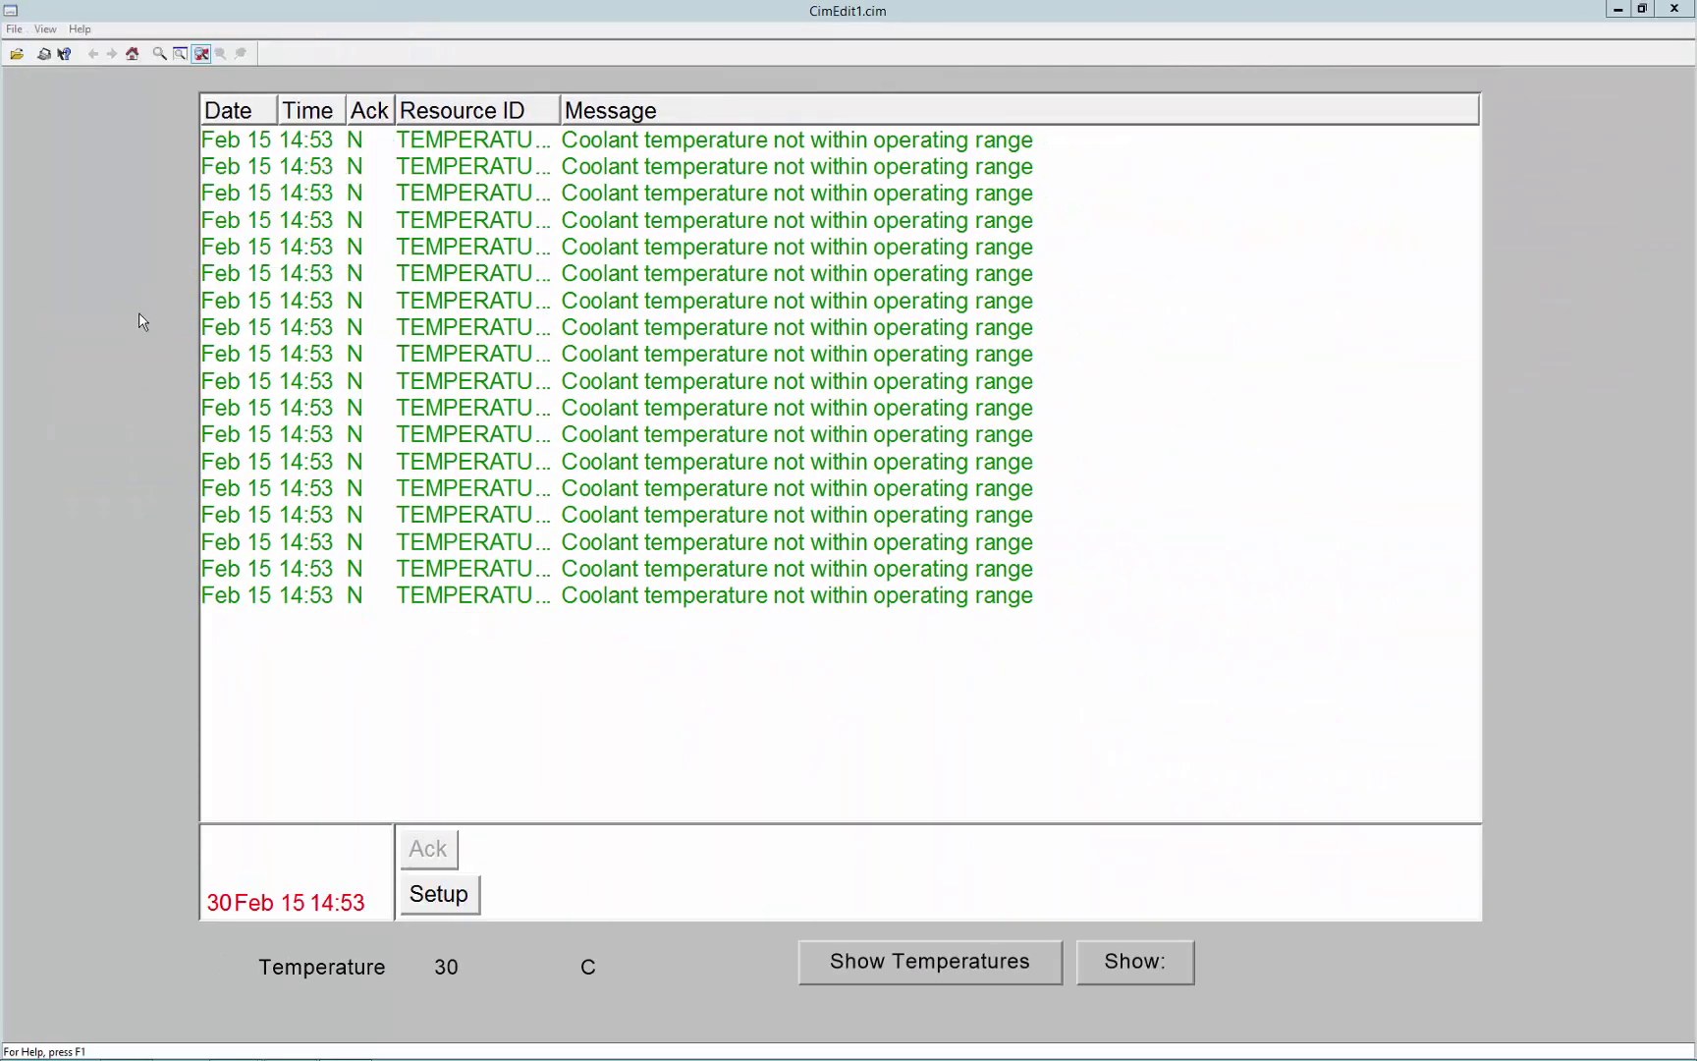
Load the BYCLASS setup from the Setup button's Alarm Setups list
click(451, 892)
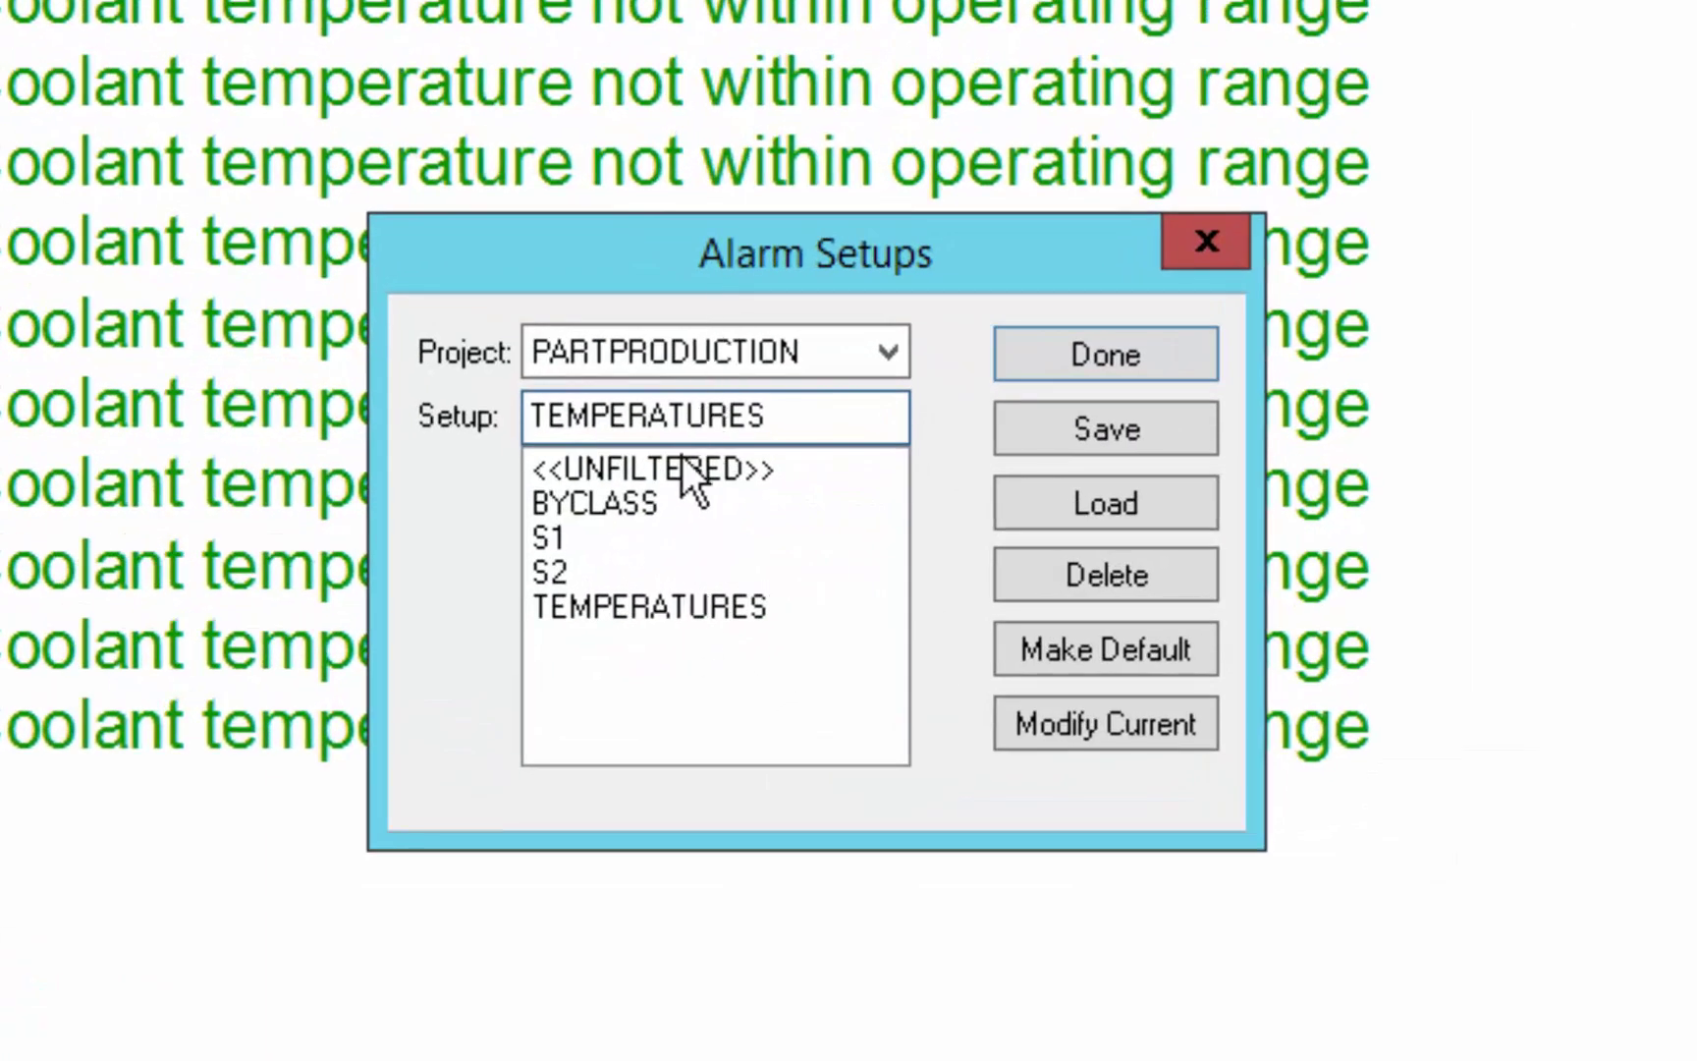
click(635, 501)
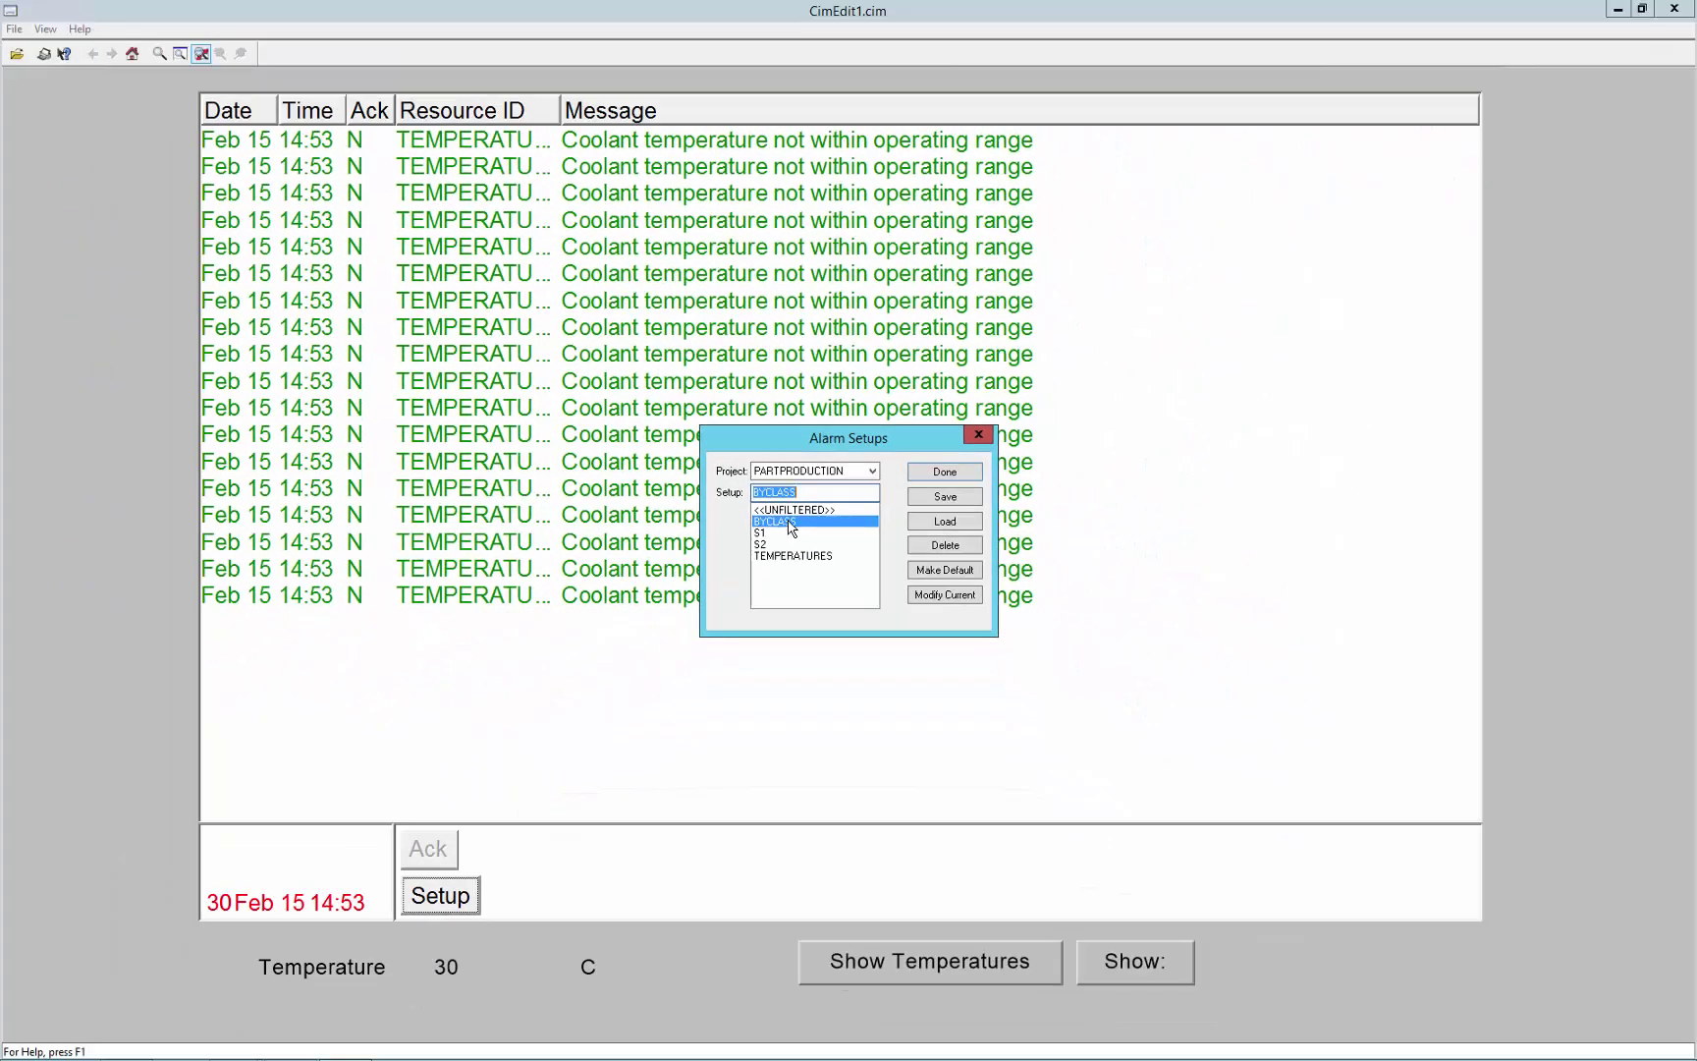
double_click(791, 522)
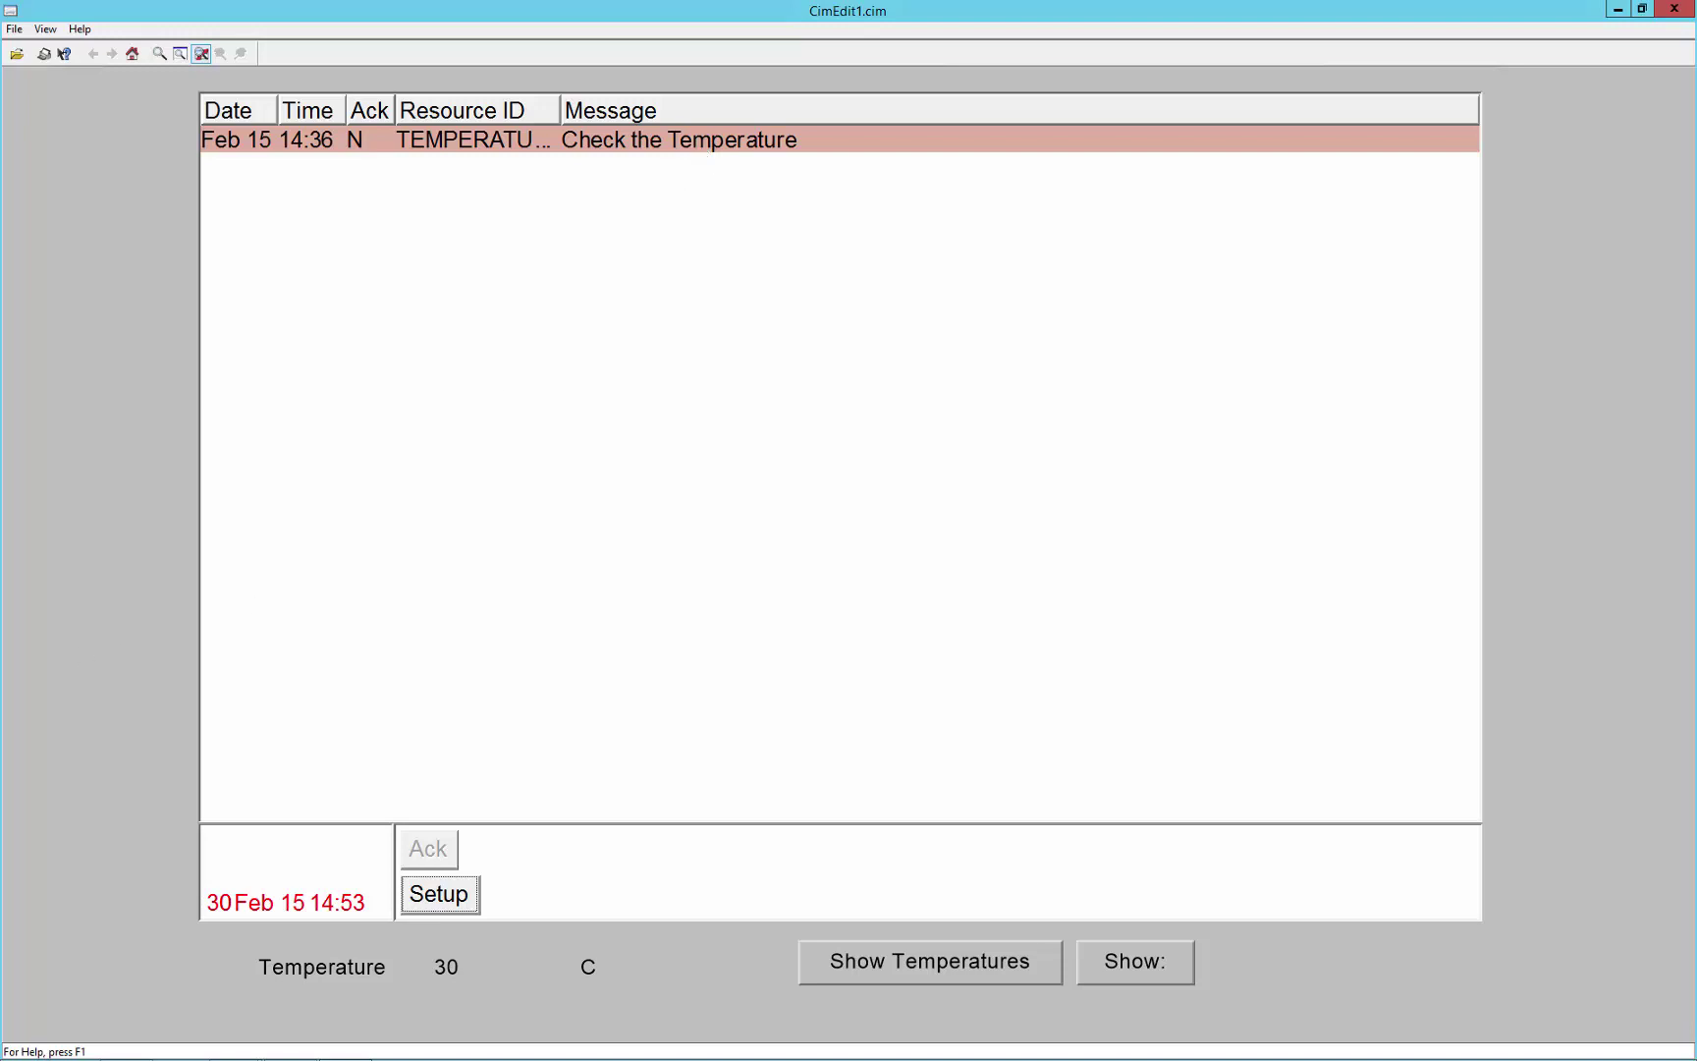
Apply the TEMPERATURES setup, then open the CimEdit1 screen for editing from Workbench
click(1228, 972)
key(alt+Tab)
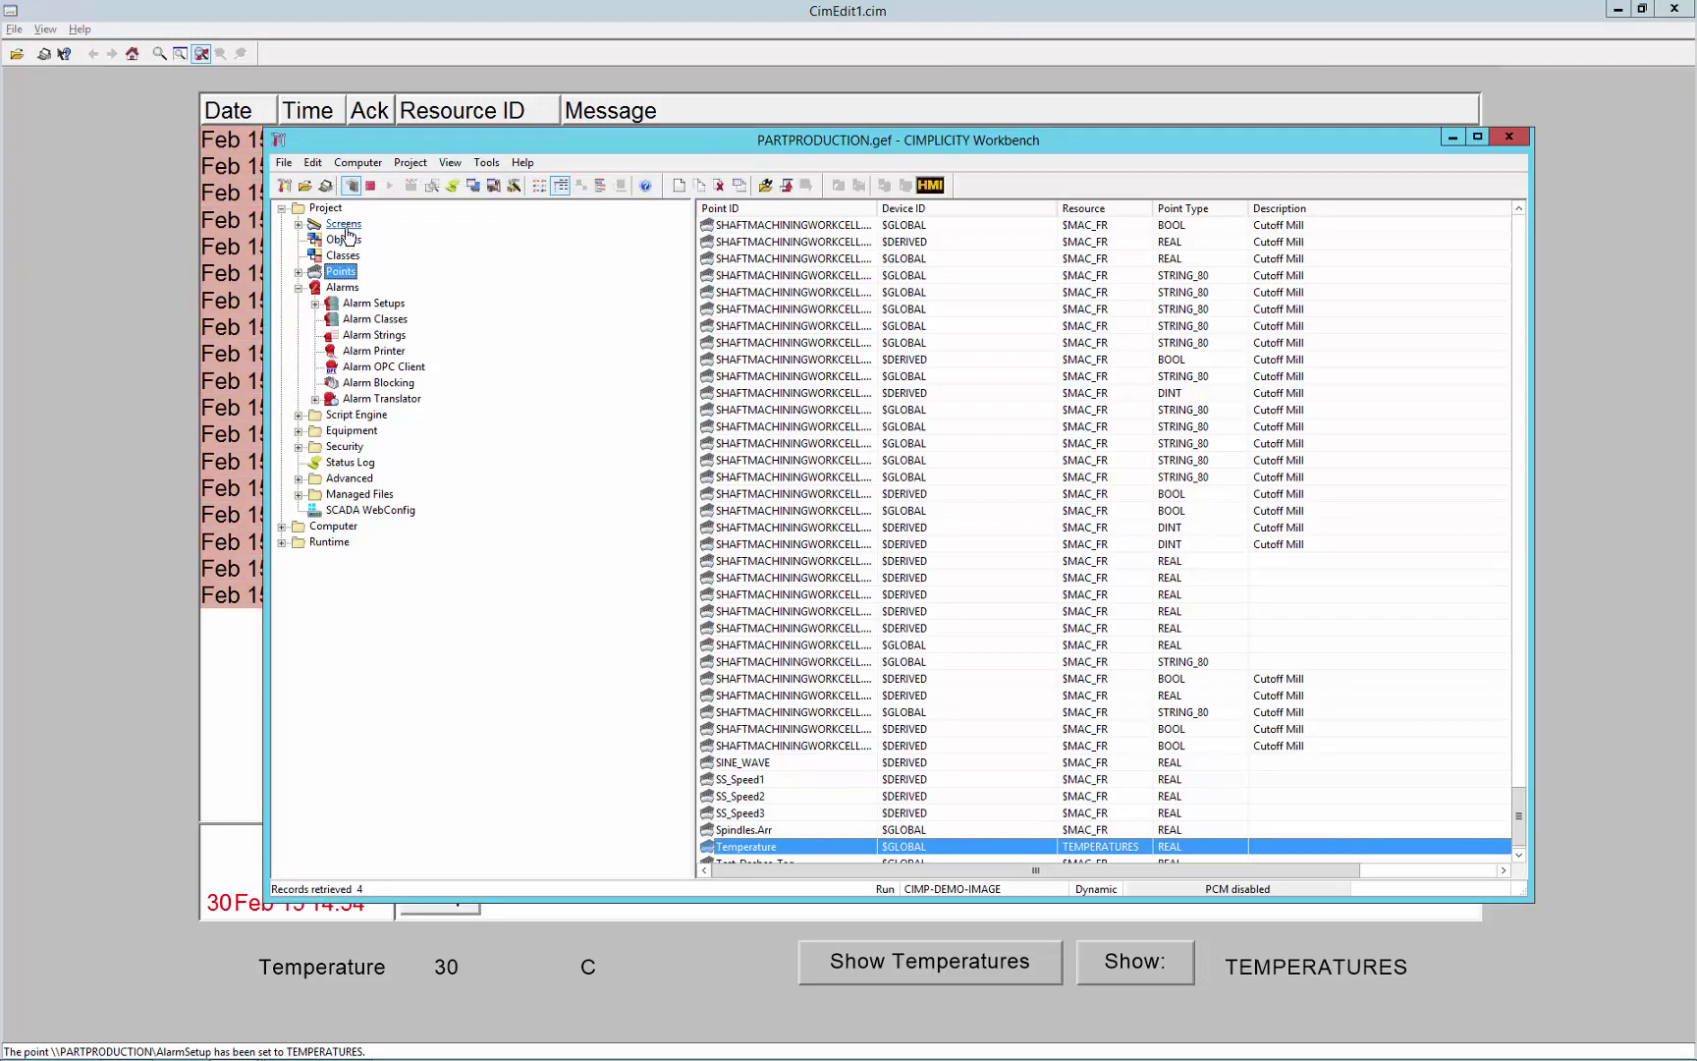
click(345, 230)
right_click(768, 273)
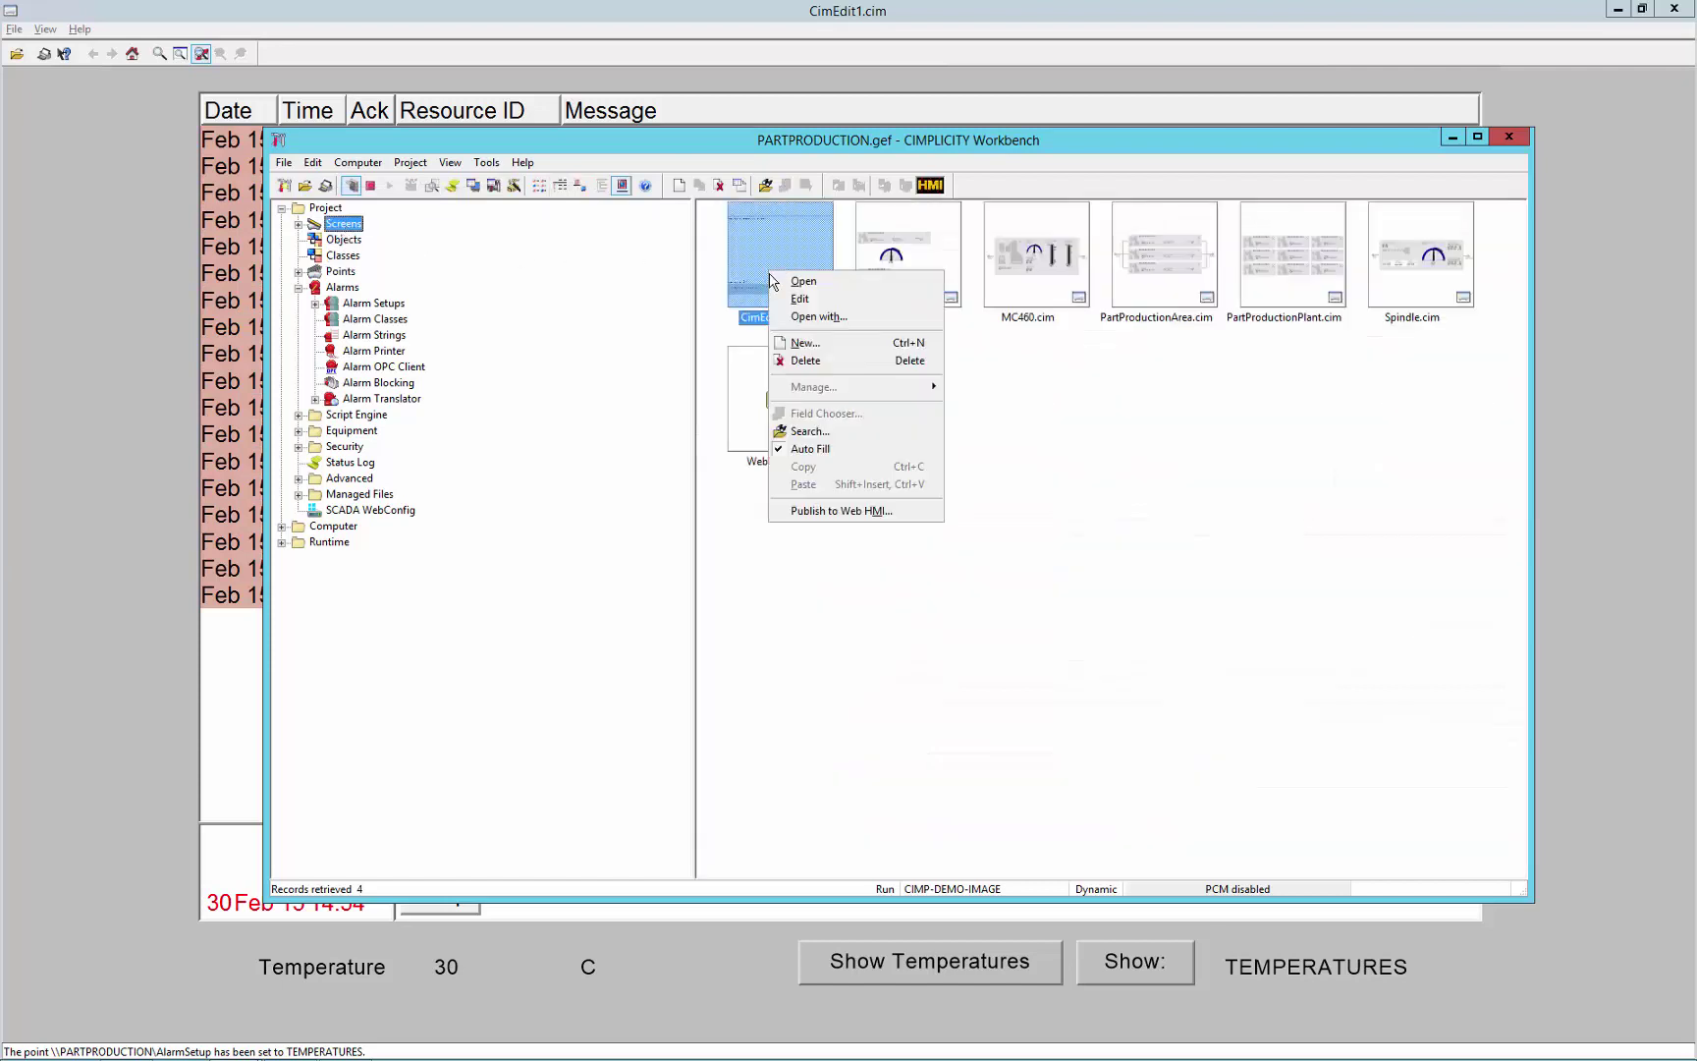
click(794, 300)
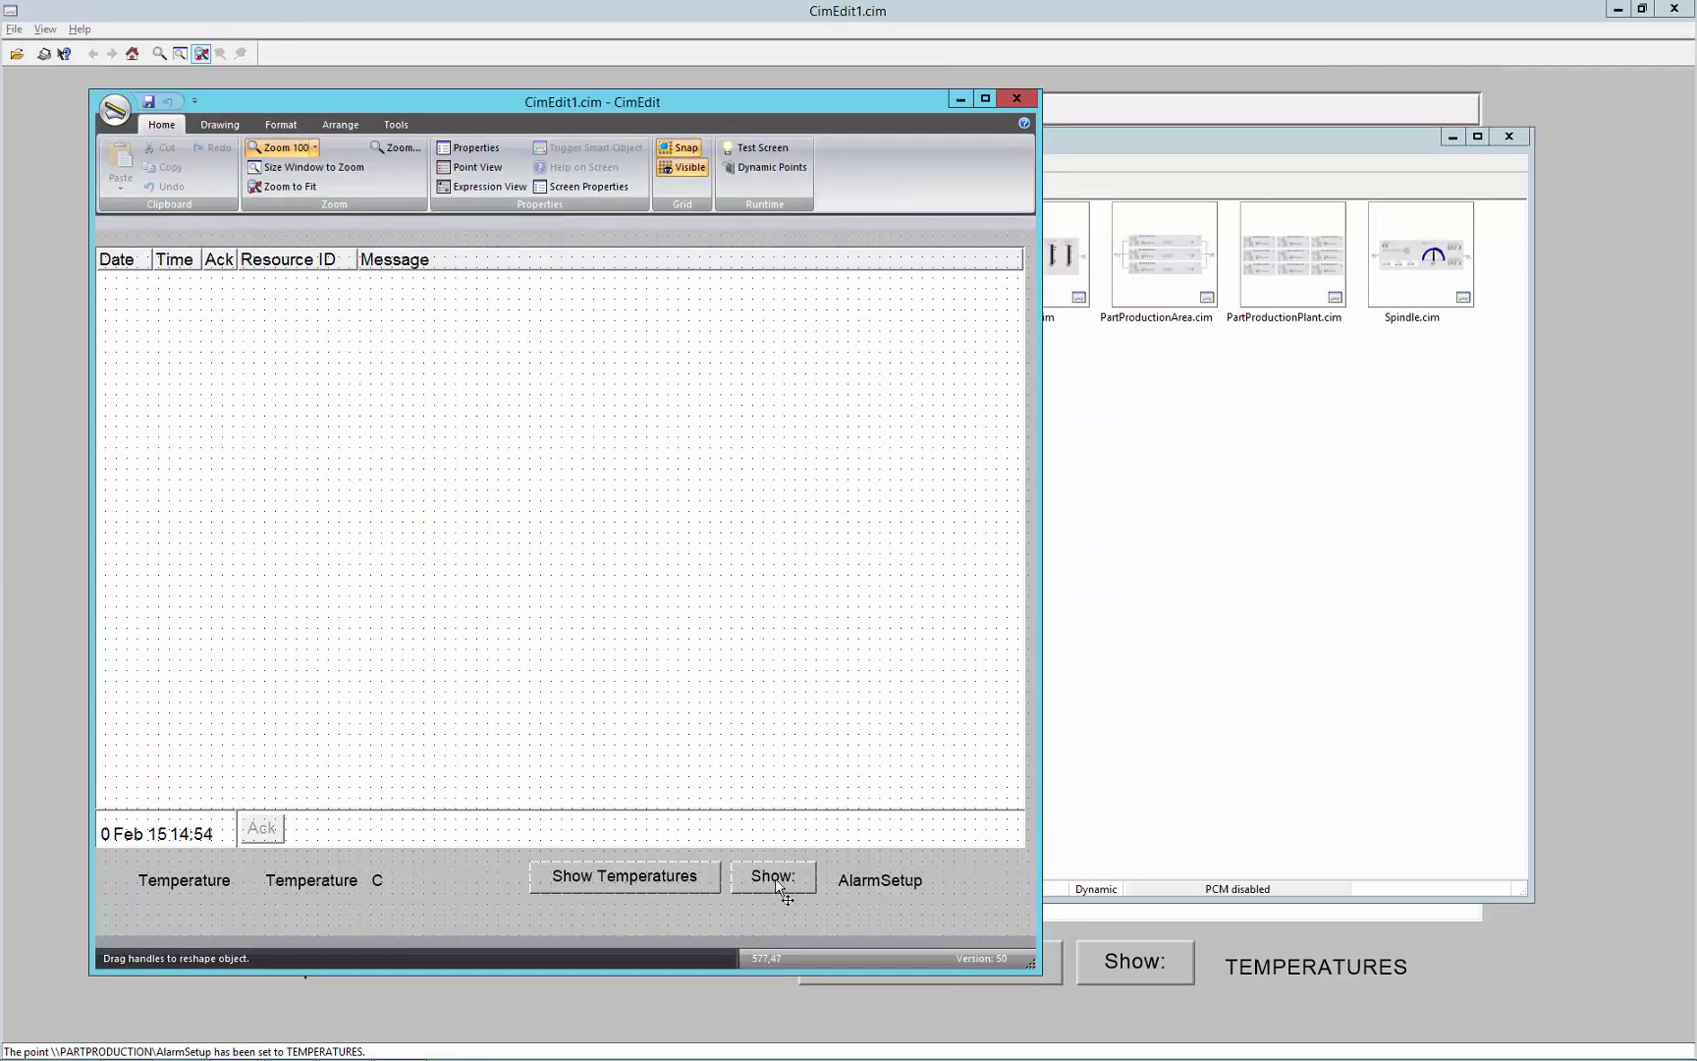
Show the Show Temperatures button's event action, the Temperatures procedure
click(695, 889)
double_click(694, 889)
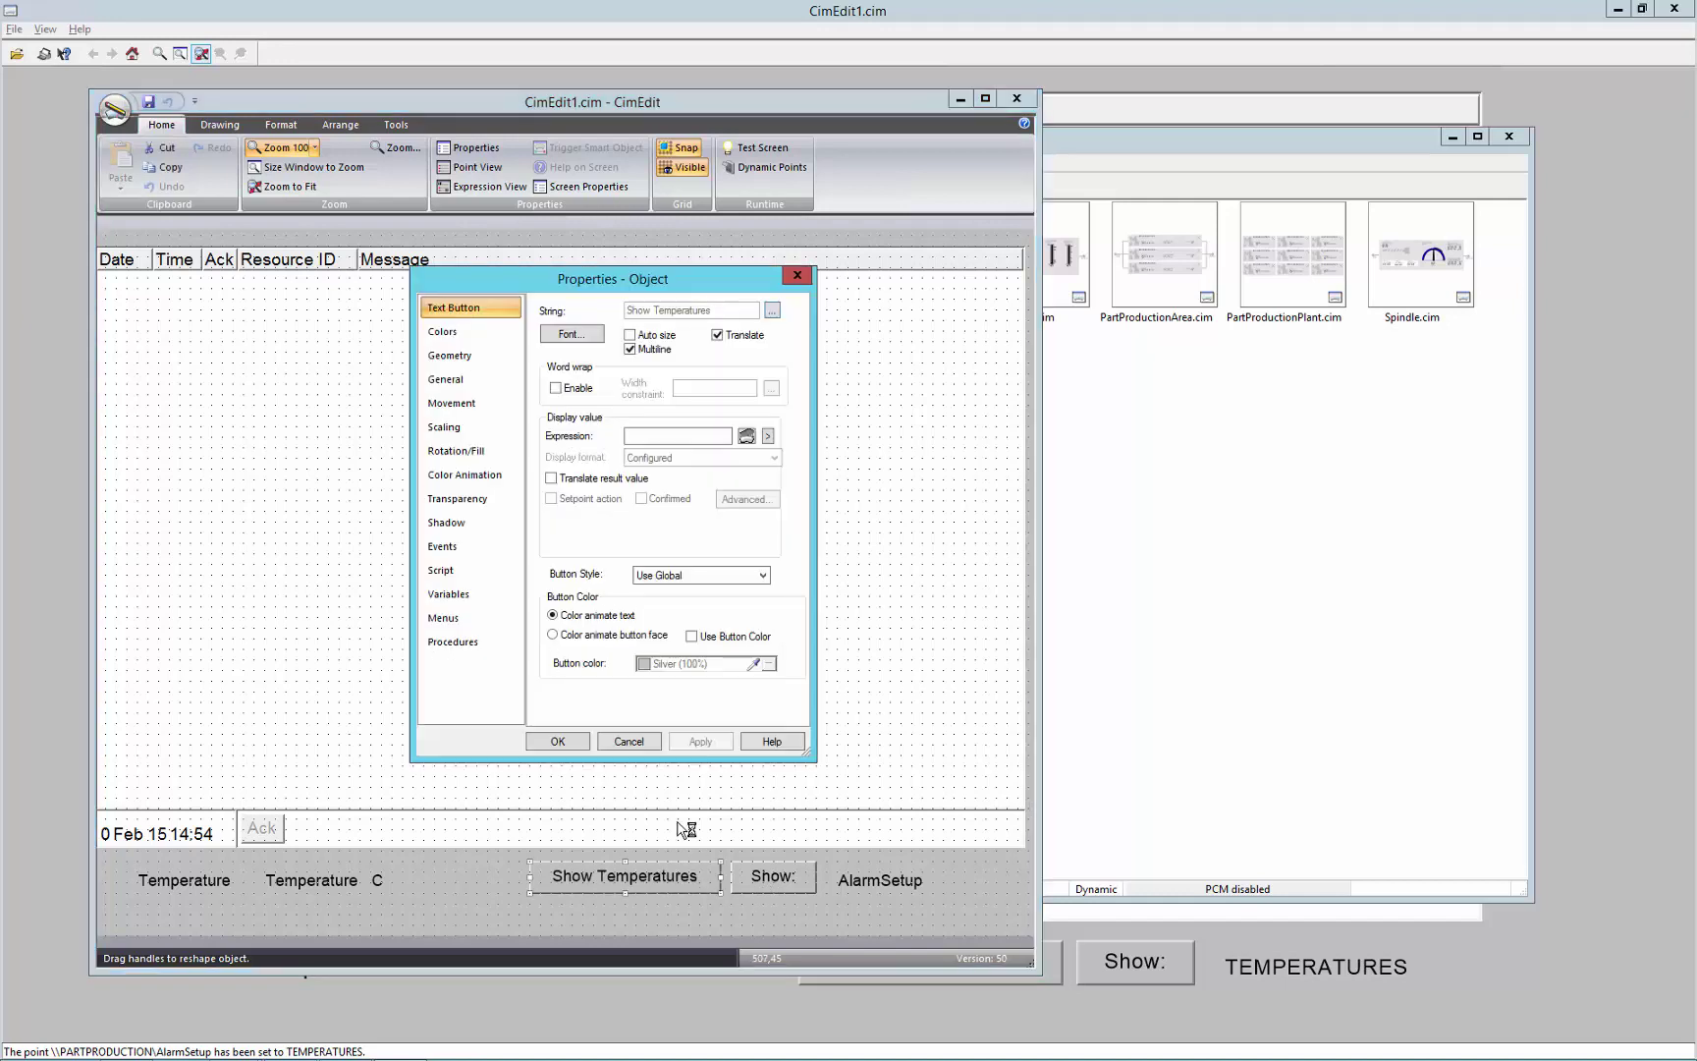
click(459, 548)
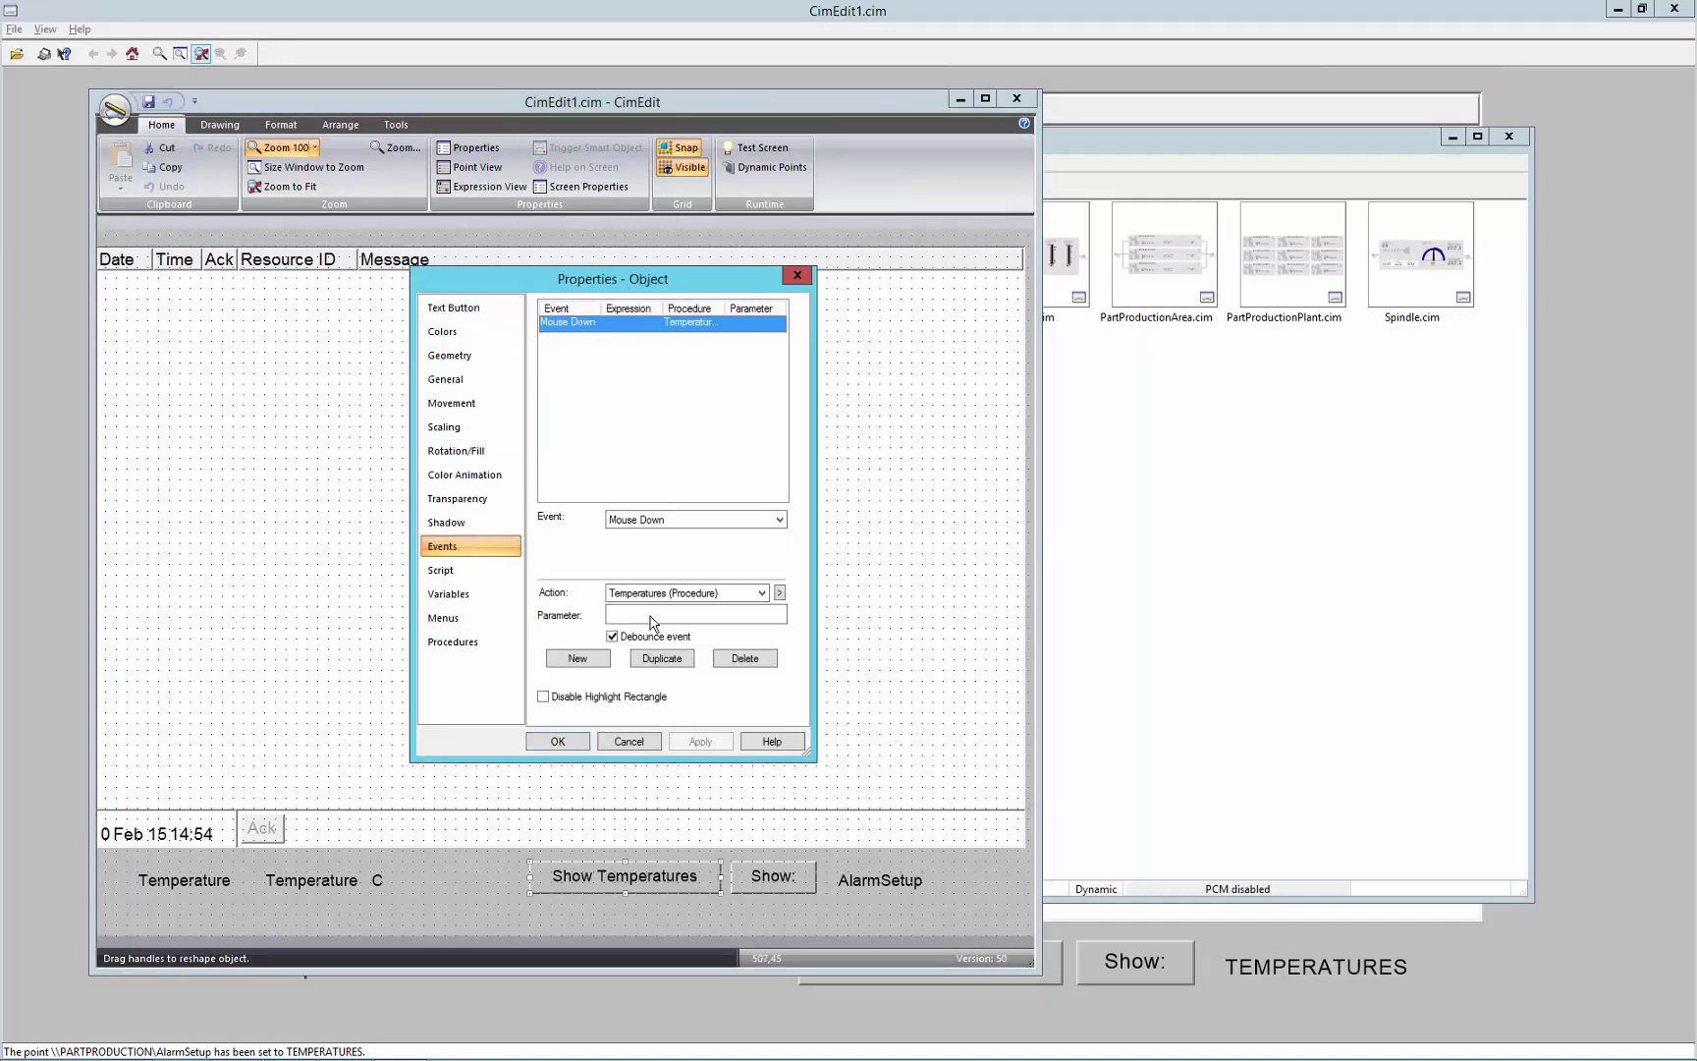
click(780, 594)
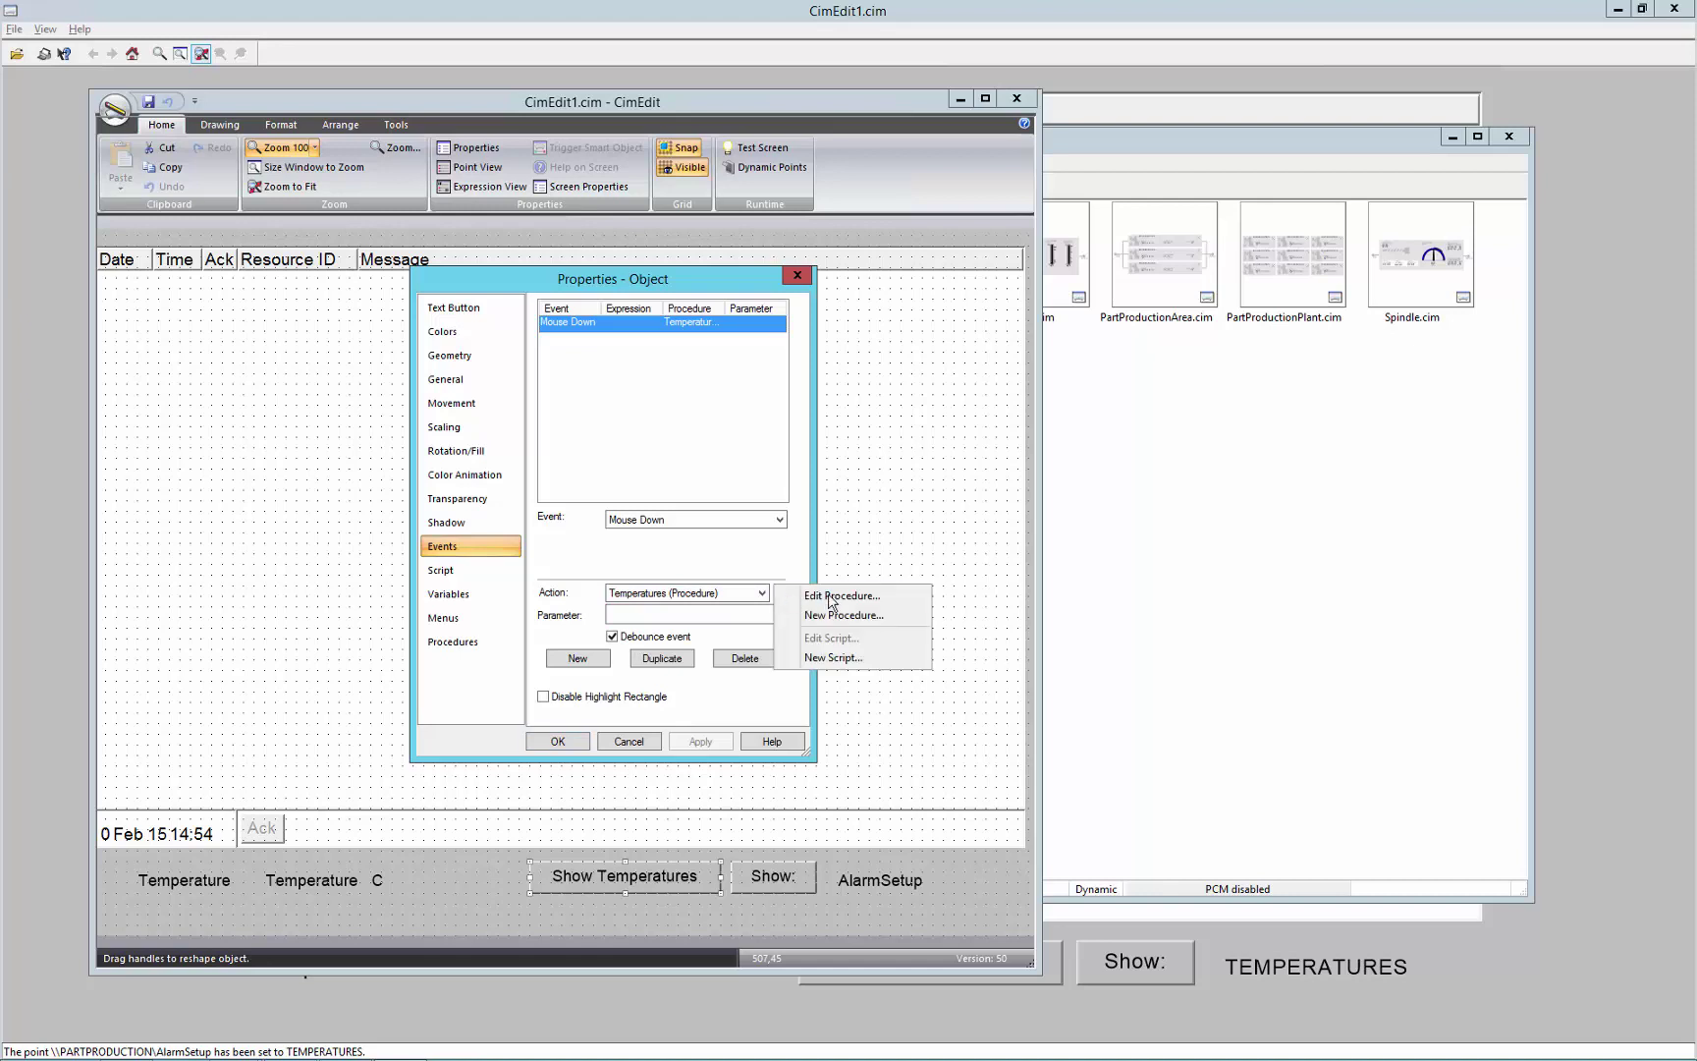
Confirm the Temperatures procedure uses SetProjectSetup with the TEMPERATURES setup, then cancel without changes
click(830, 596)
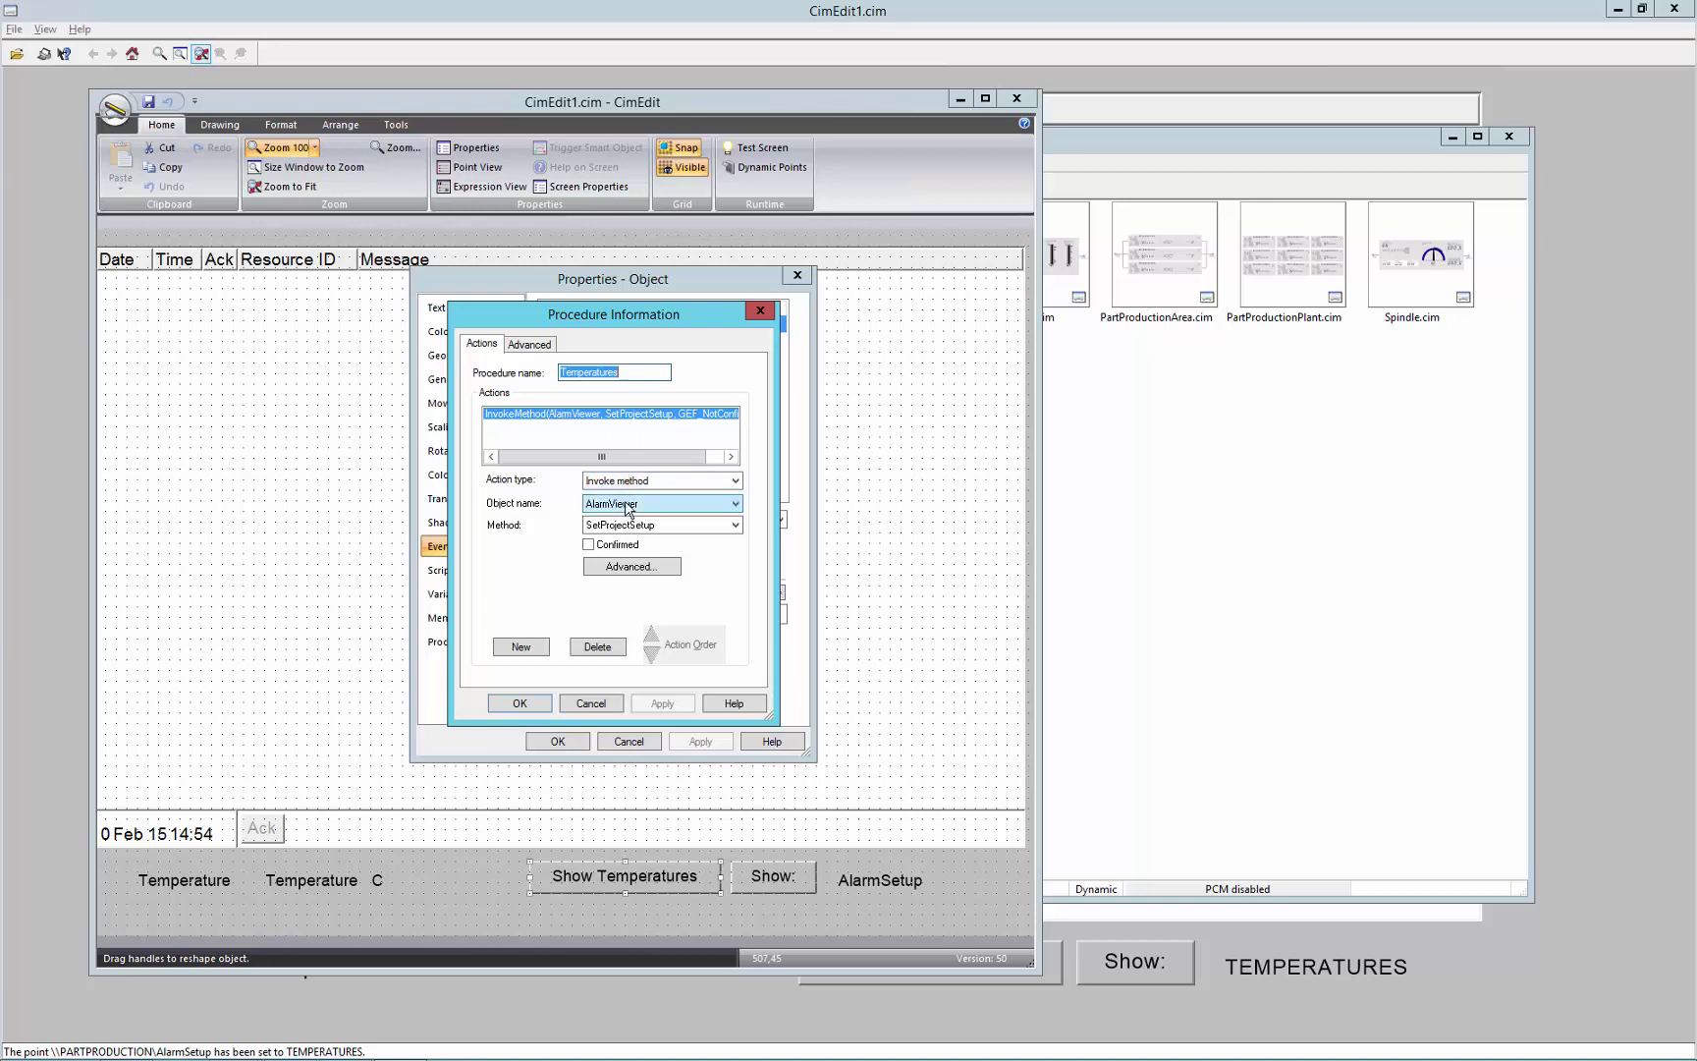
click(637, 528)
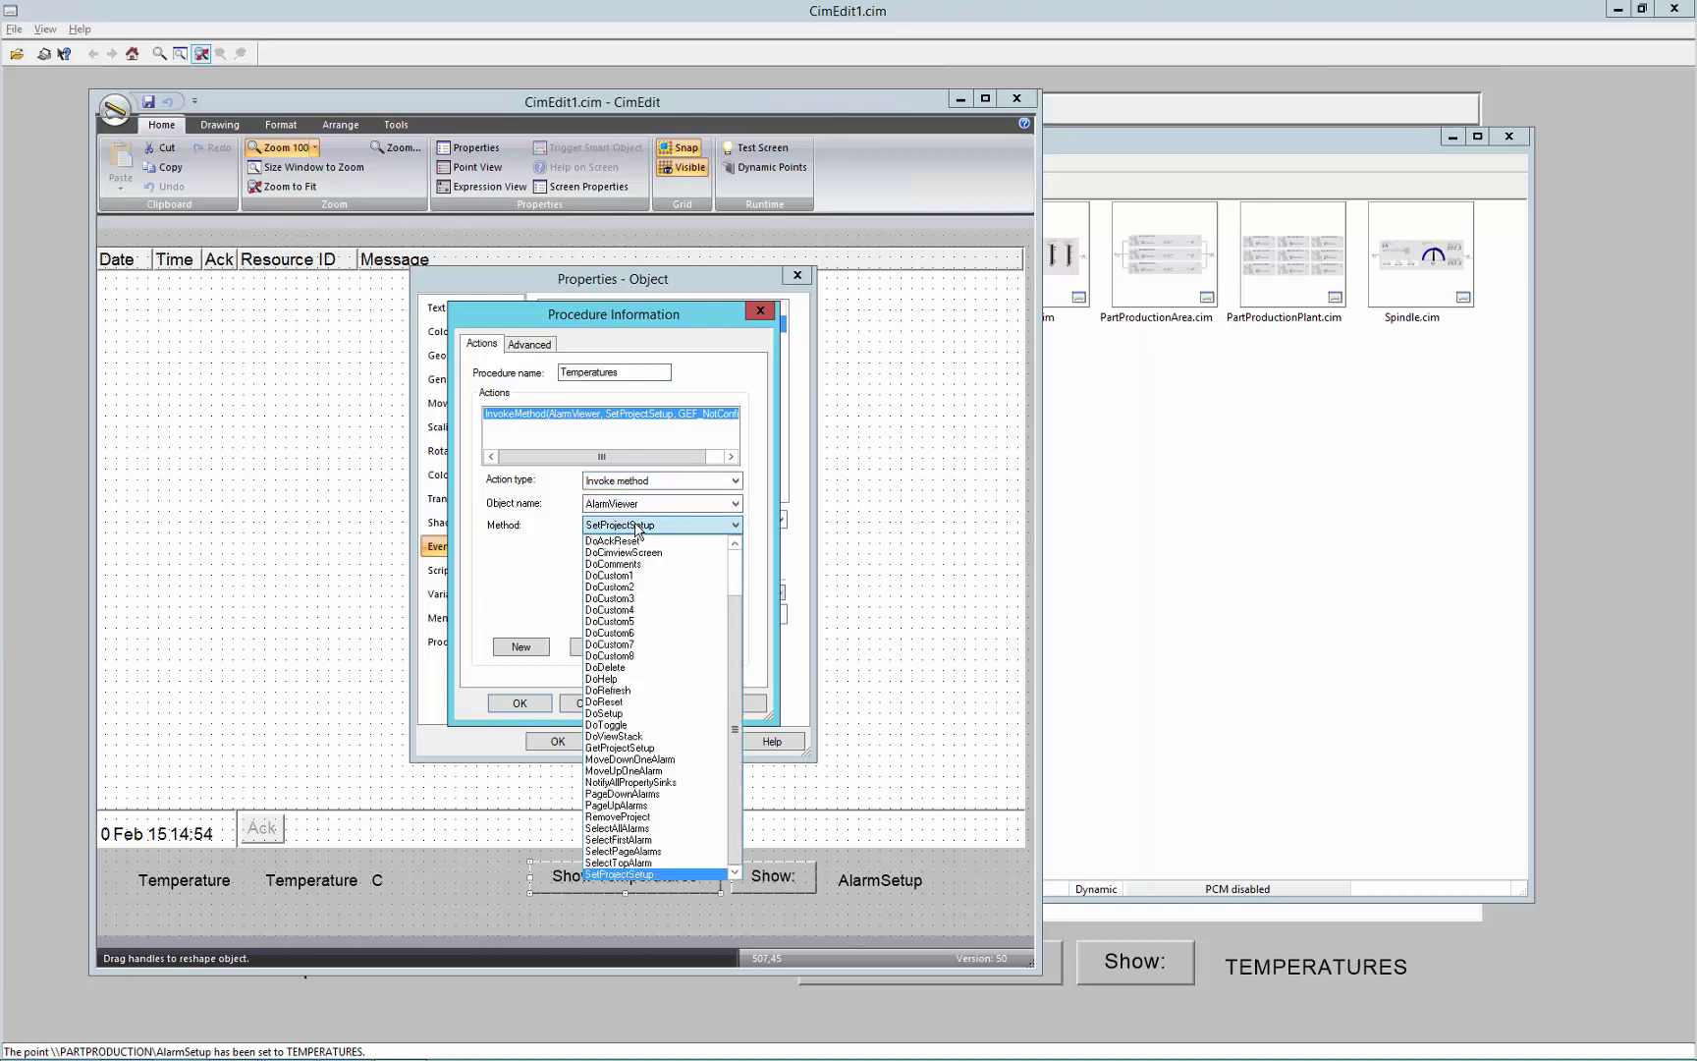
click(638, 527)
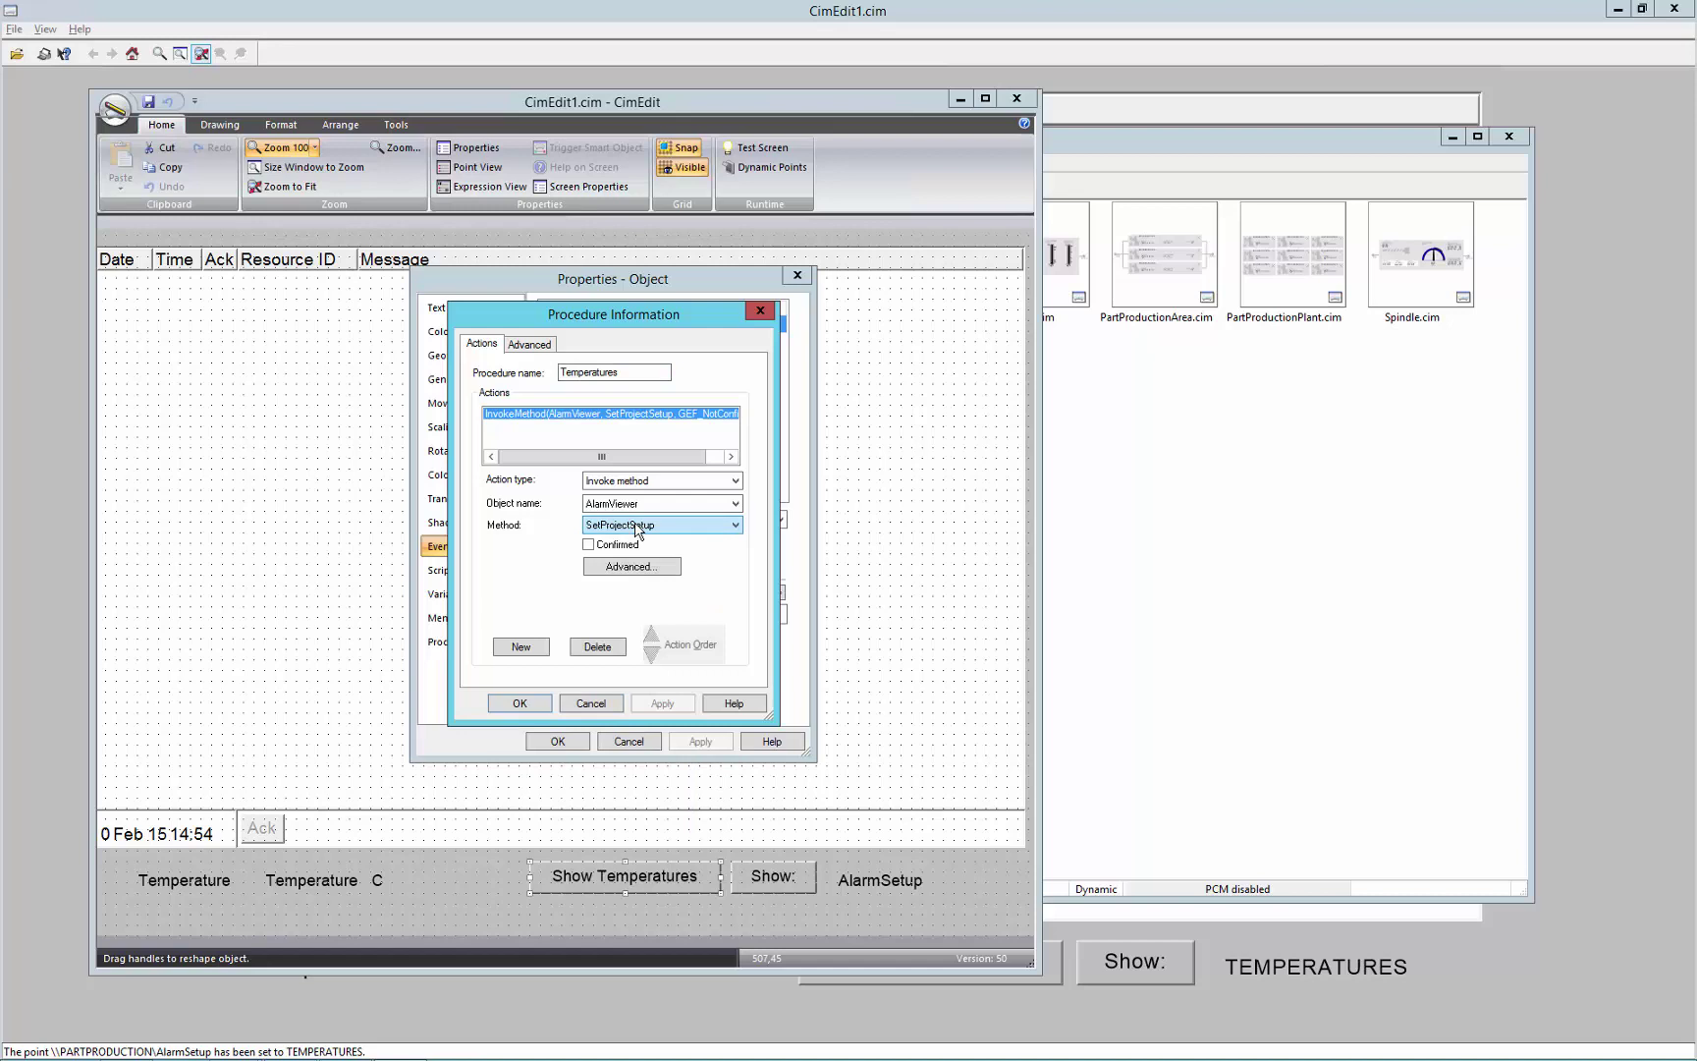
click(630, 568)
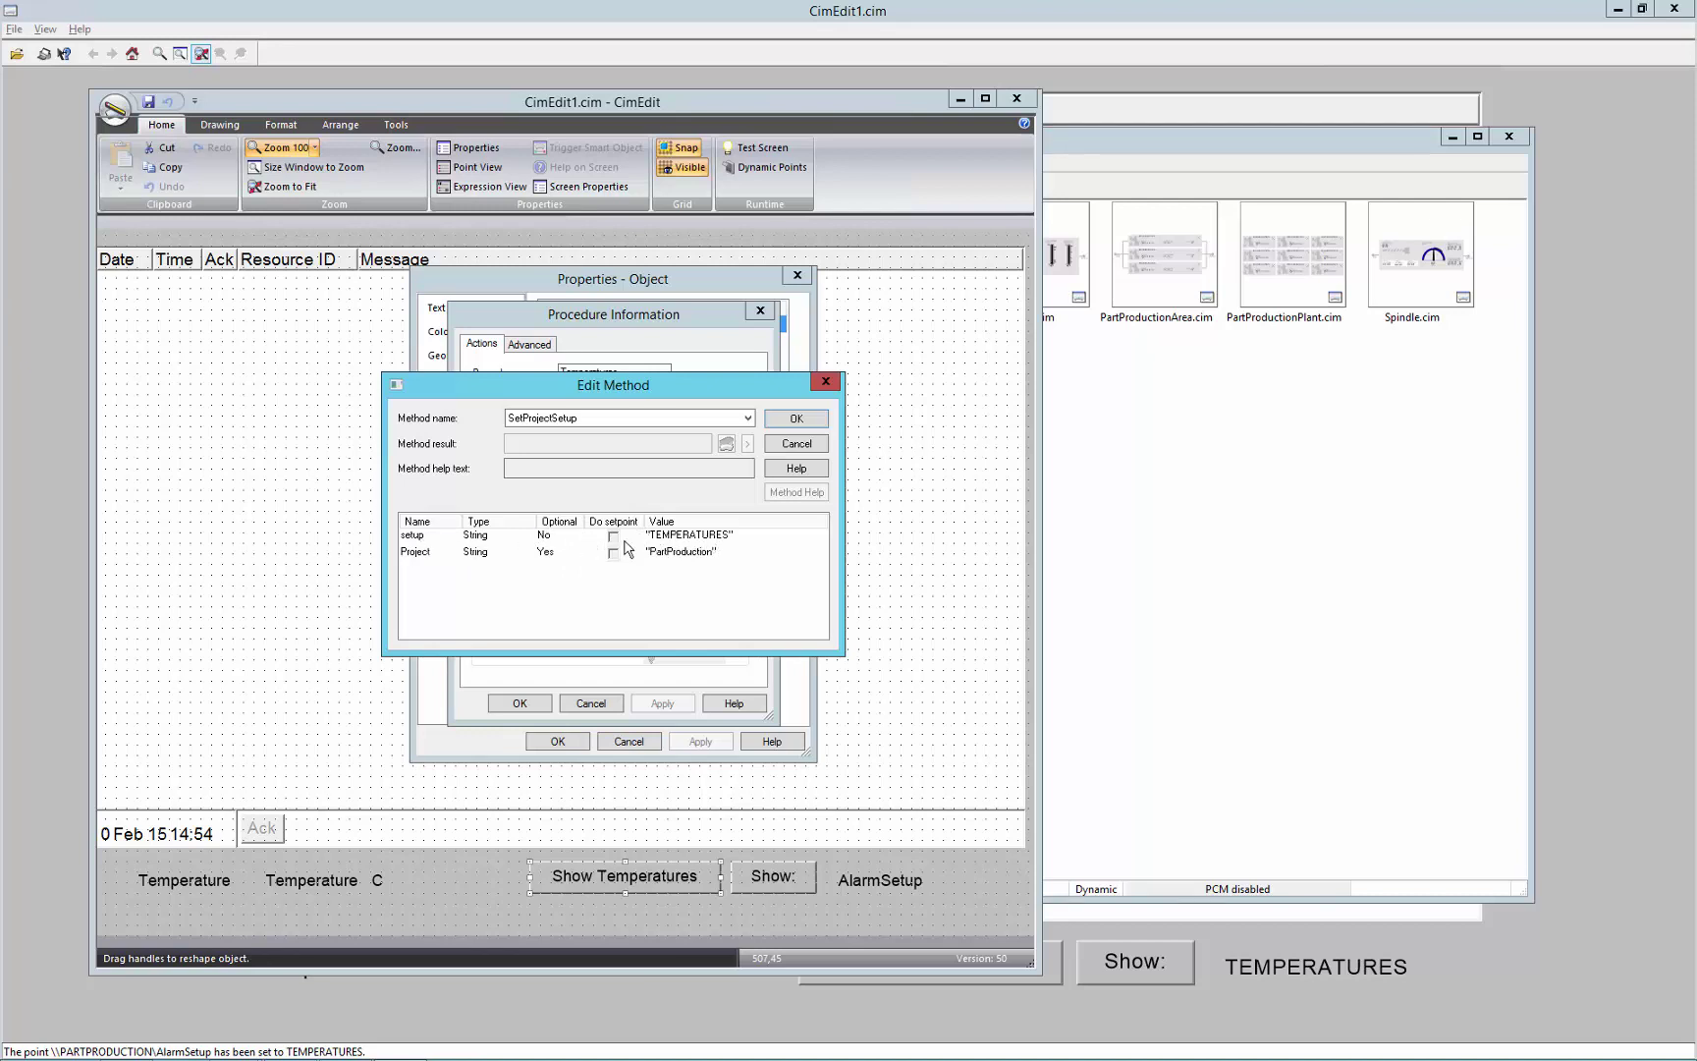
click(797, 445)
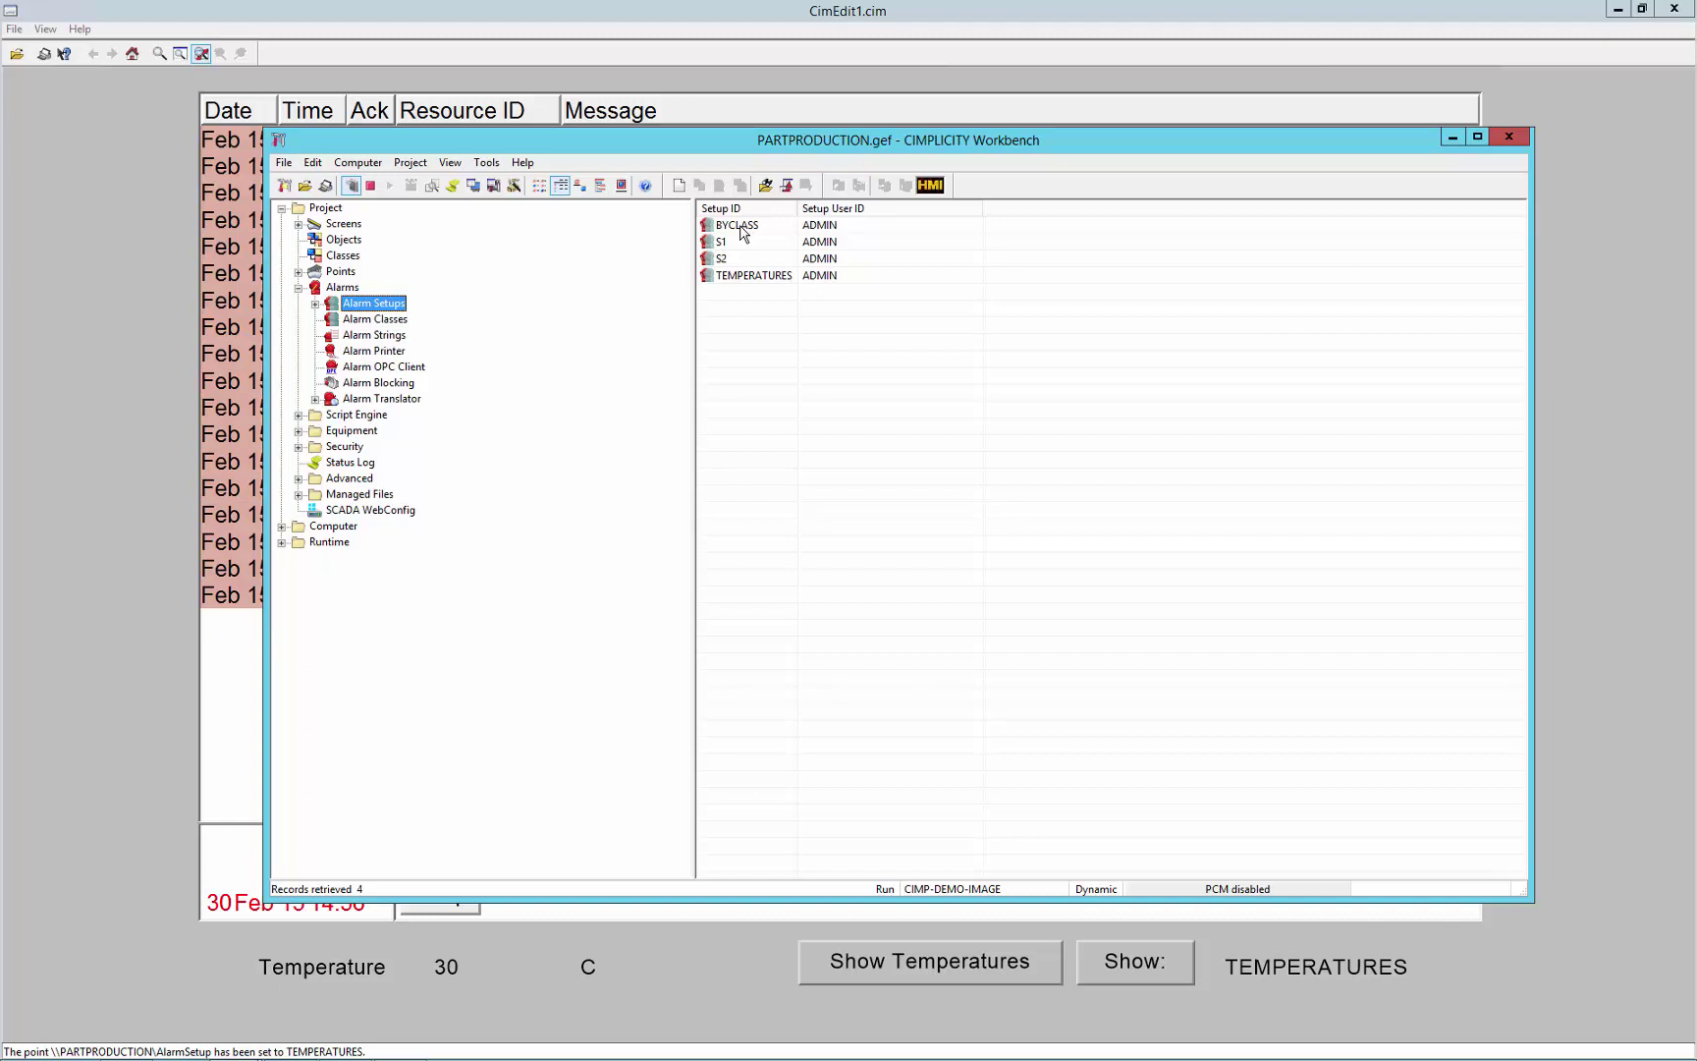
Show the BYCLASS setup's Time and State Filter tab, toggling Use Time Filter back off
double_click(743, 233)
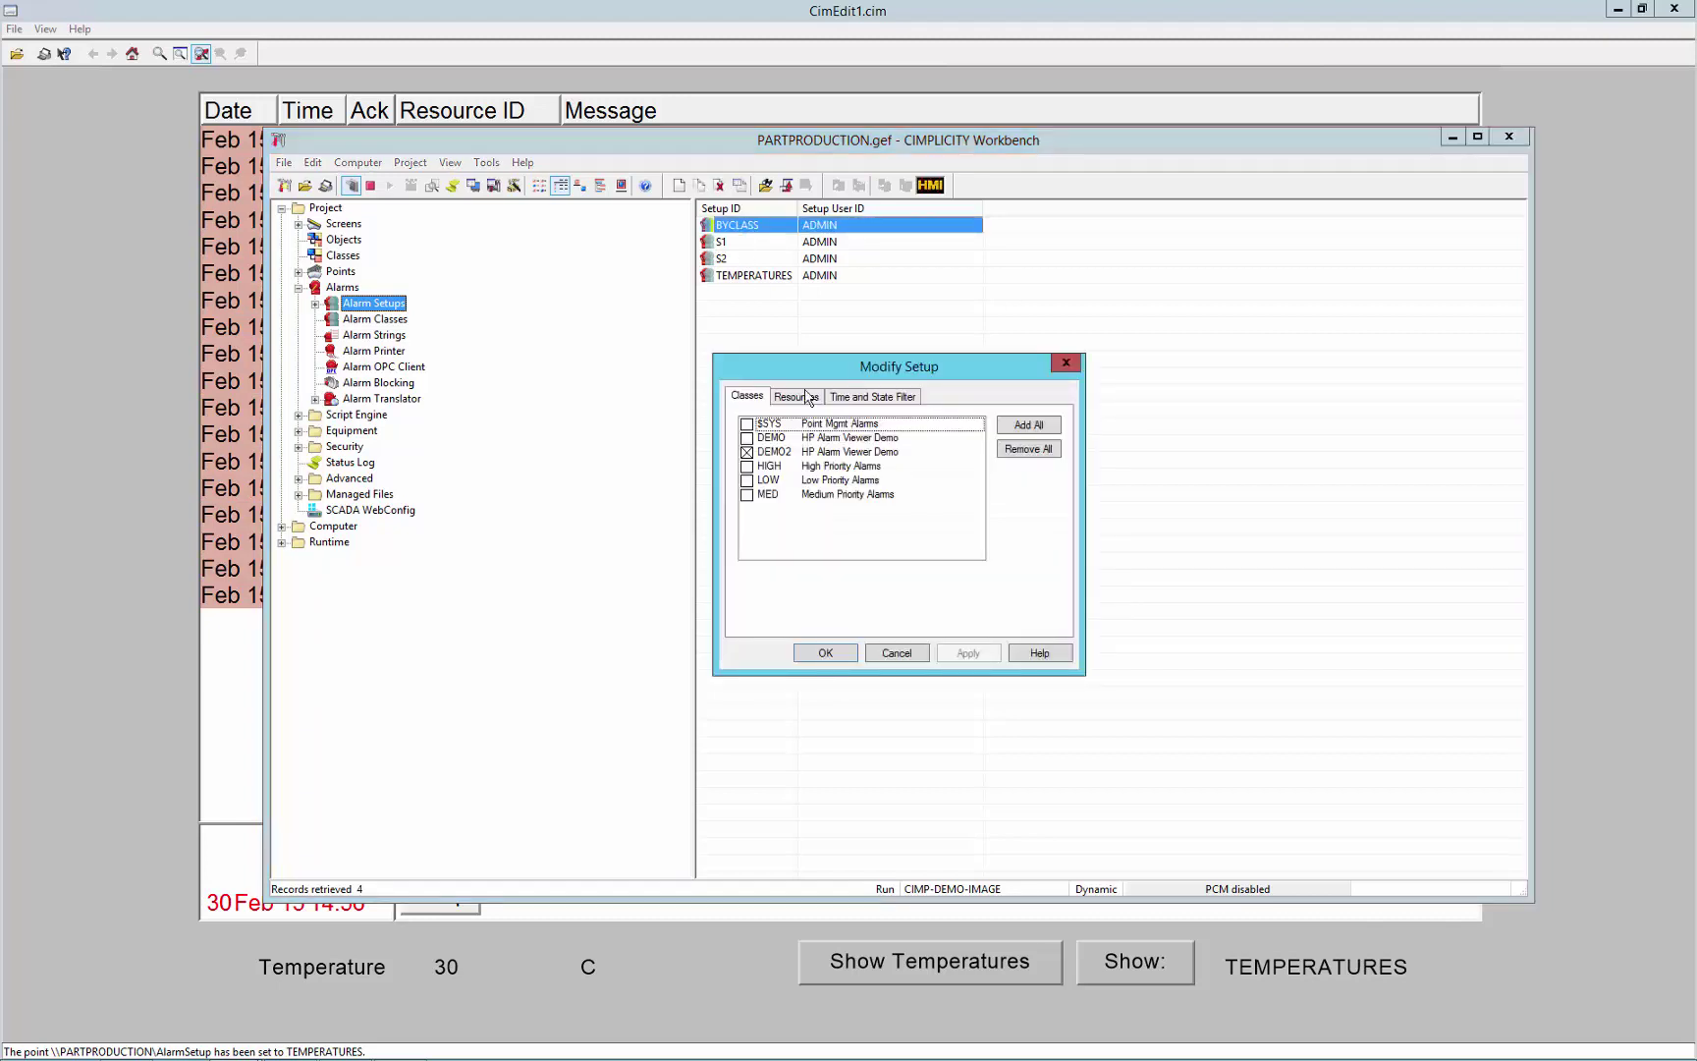
click(869, 397)
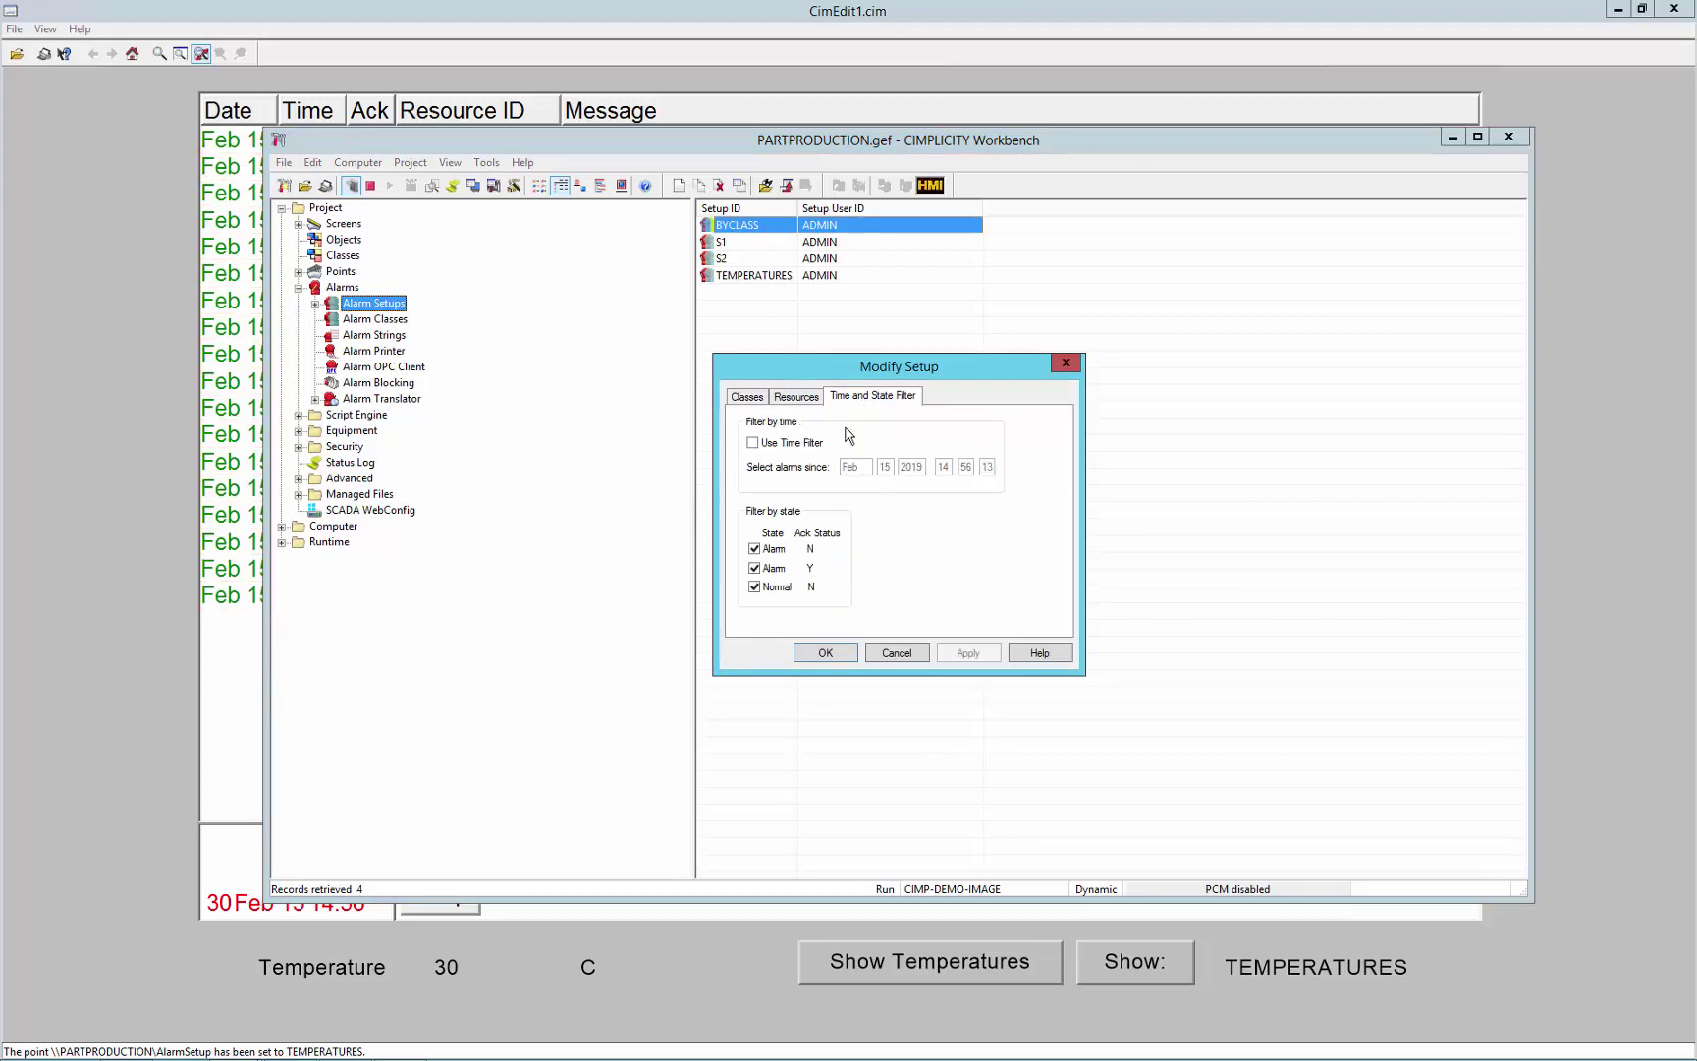
click(753, 444)
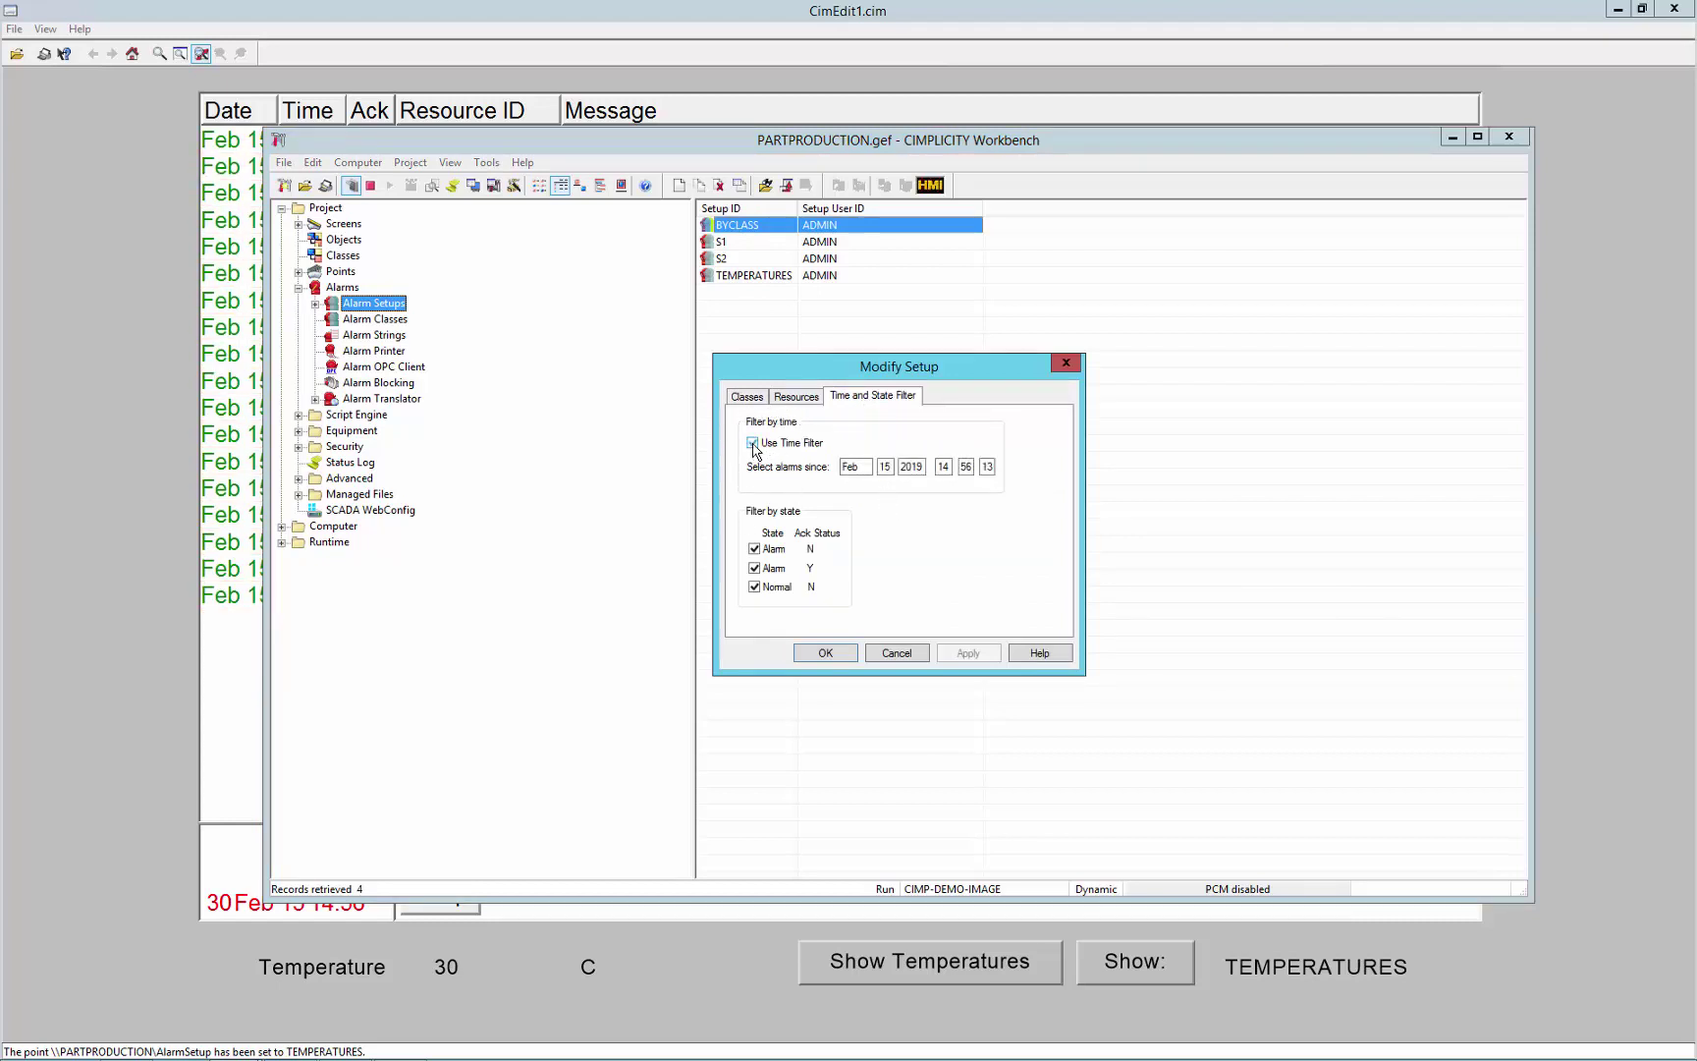
click(753, 444)
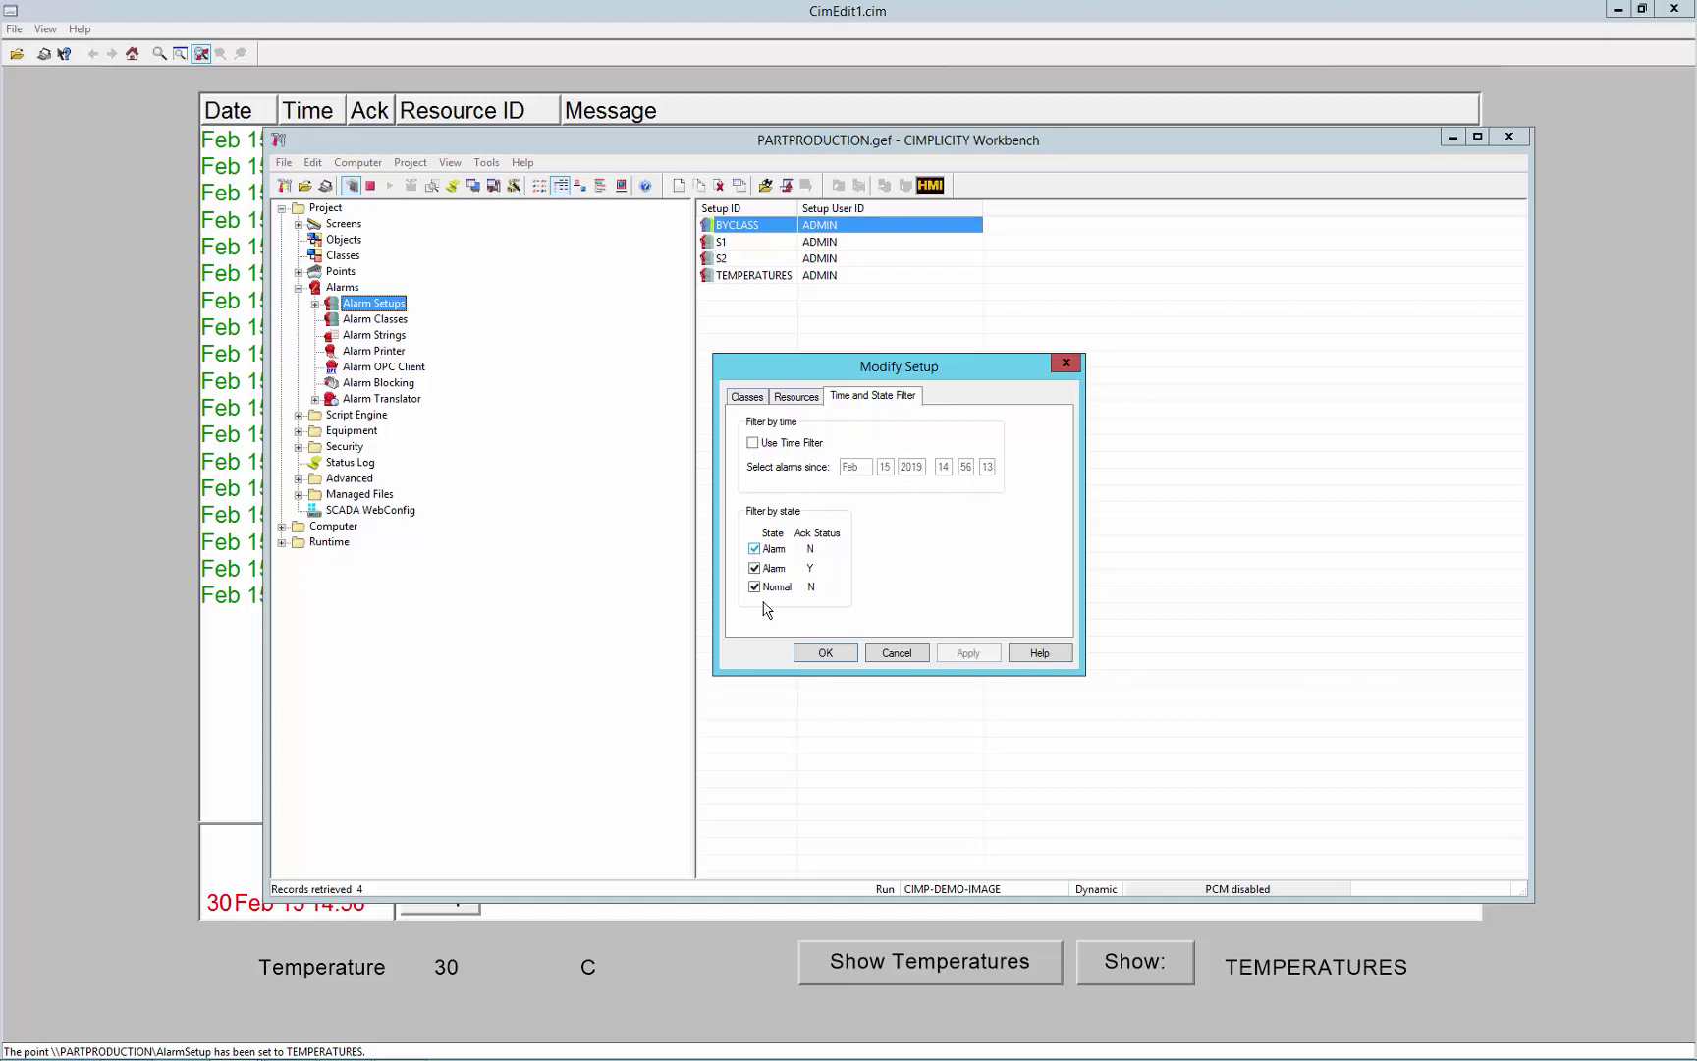
click(1043, 656)
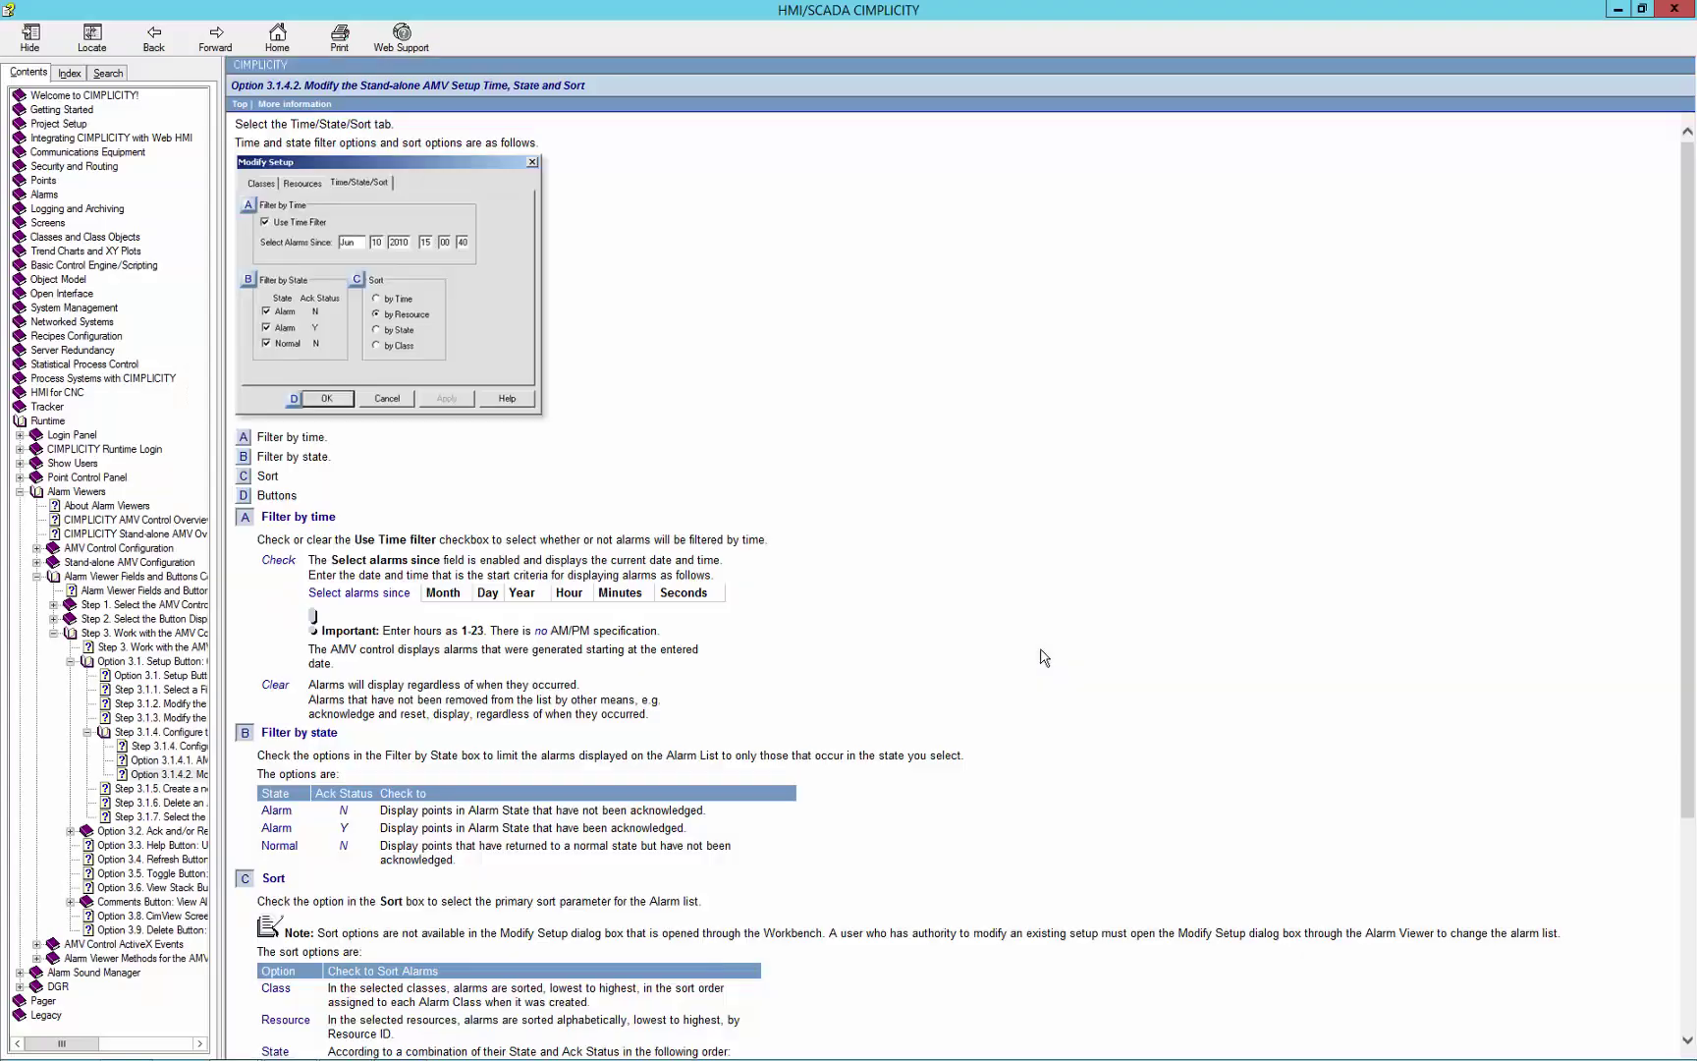
scroll(739, 689, down, 3)
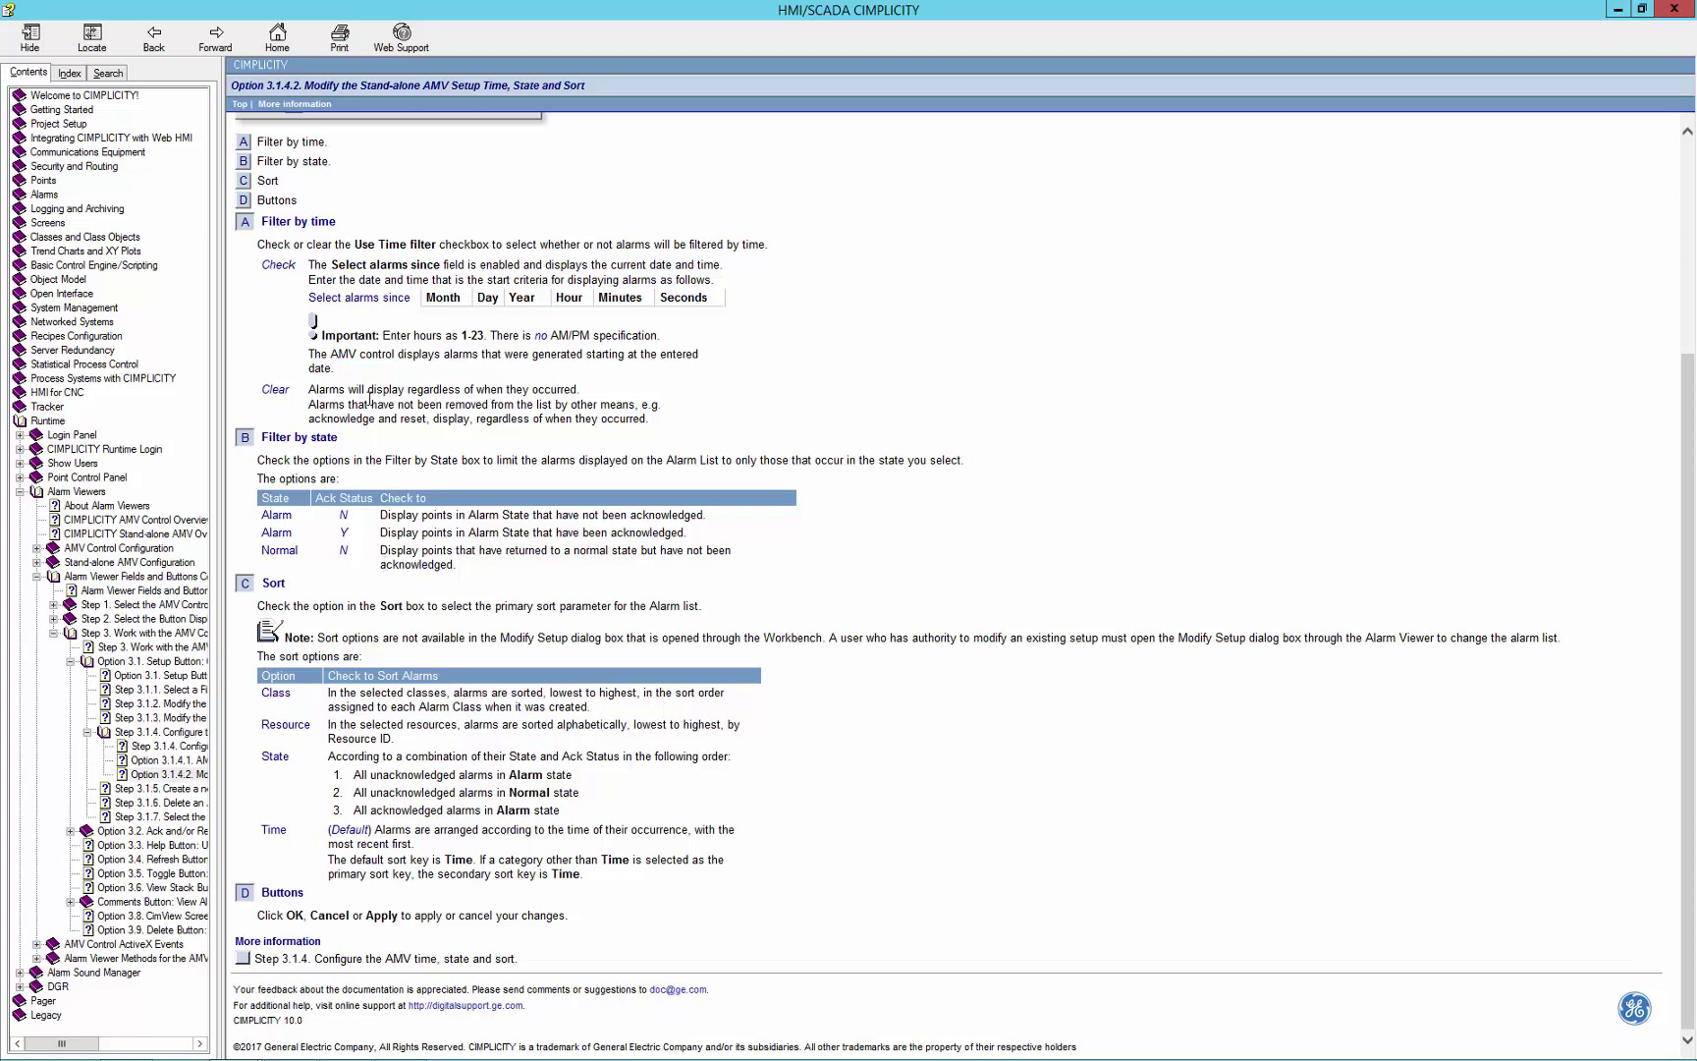
click(1675, 8)
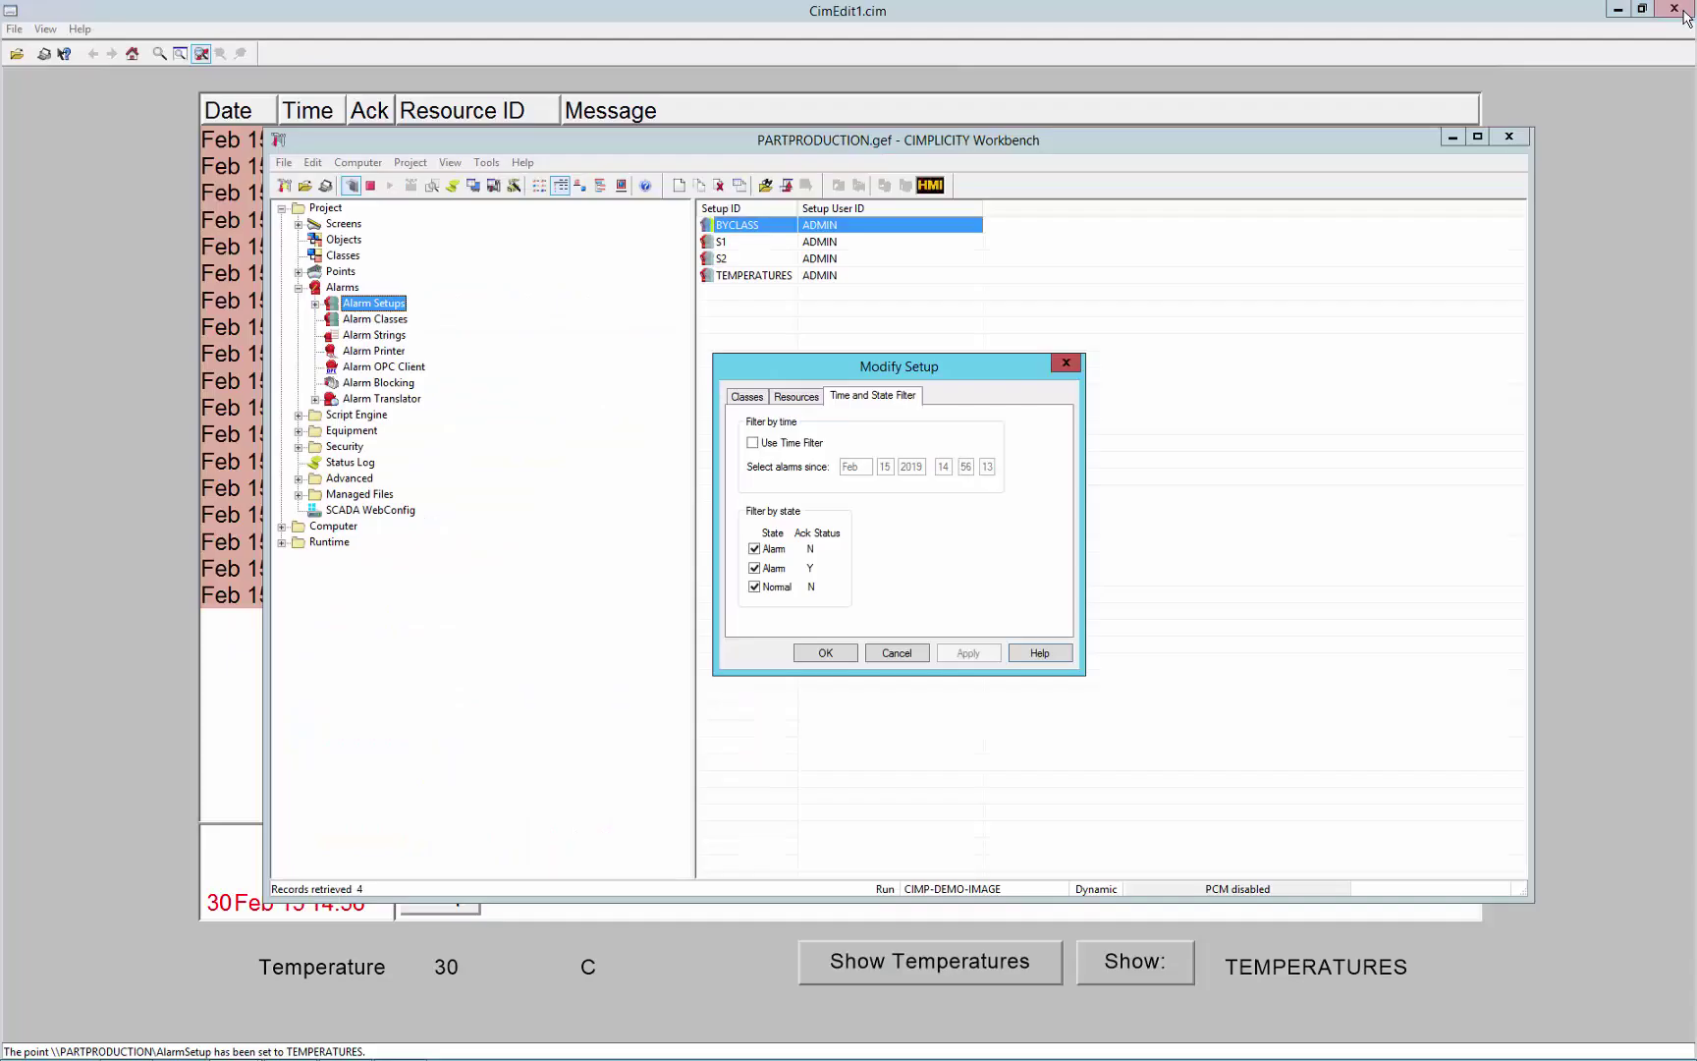